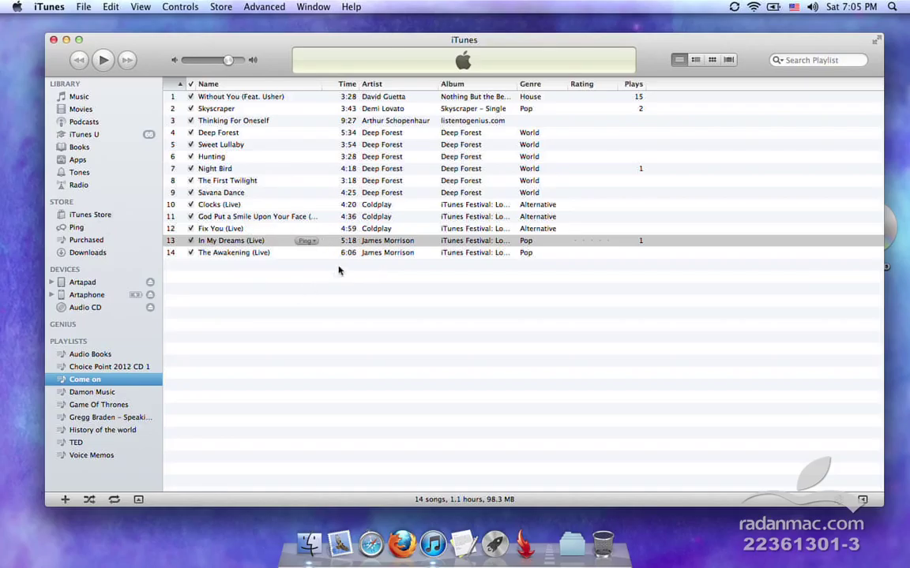
View the summary information of the song In My Dreams (Live) and close it without changes.
{"action": "left_click", "coordinate": [371, 240]}
{"action": "left_click", "coordinate": [375, 240]}
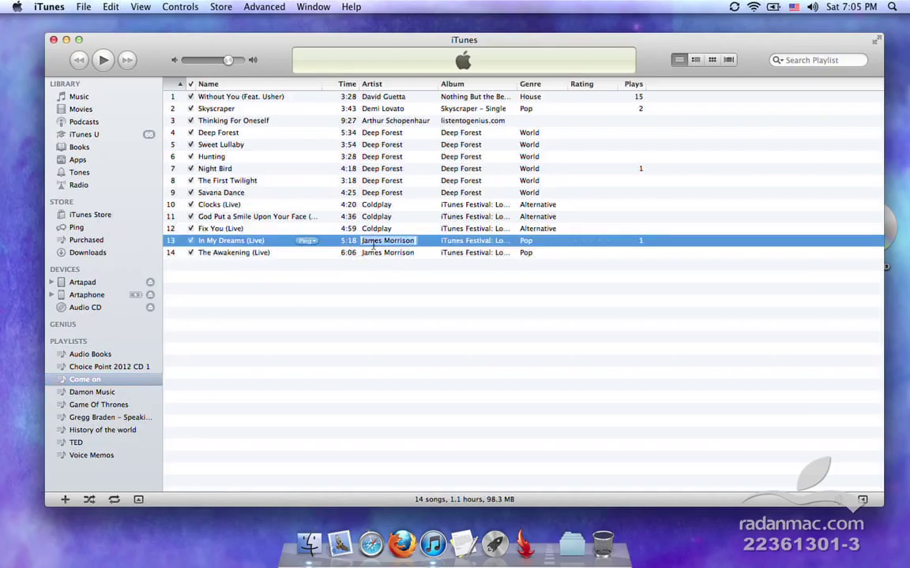
{"action": "left_click", "coordinate": [365, 280]}
{"action": "left_click", "coordinate": [398, 245]}
{"action": "key", "text": "super+i"}
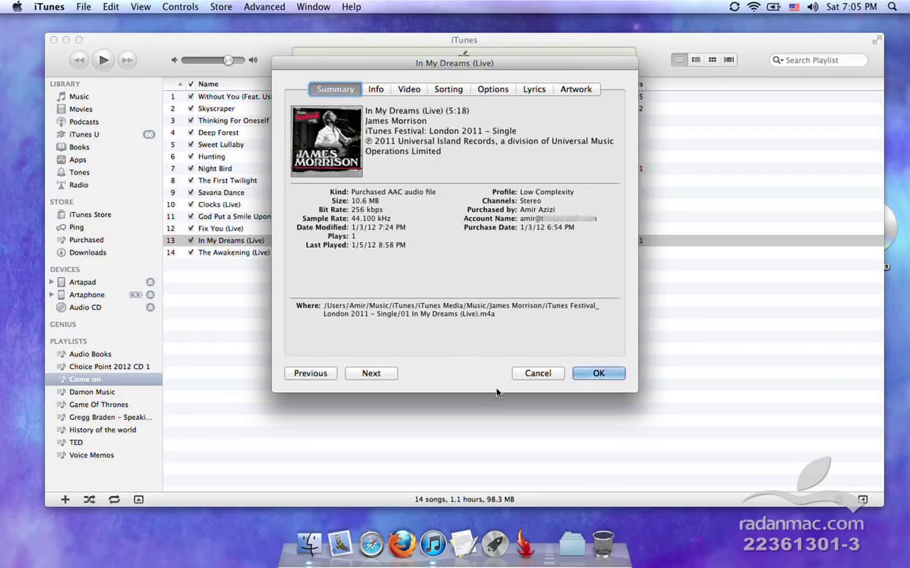
{"action": "left_click", "coordinate": [521, 373]}
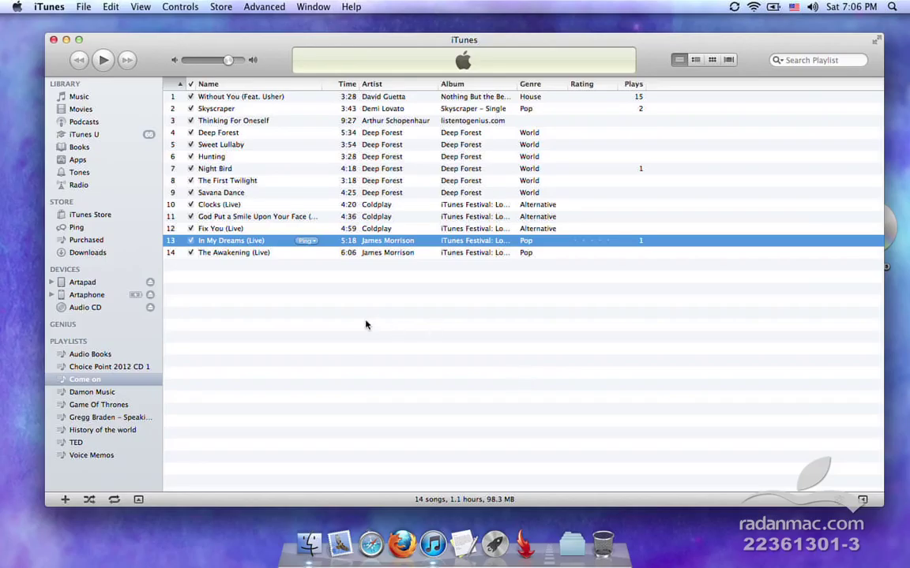
View the summary information of the song The First Twilight and close it without changes.
{"action": "left_click", "coordinate": [391, 181]}
{"action": "key", "text": "super+i"}
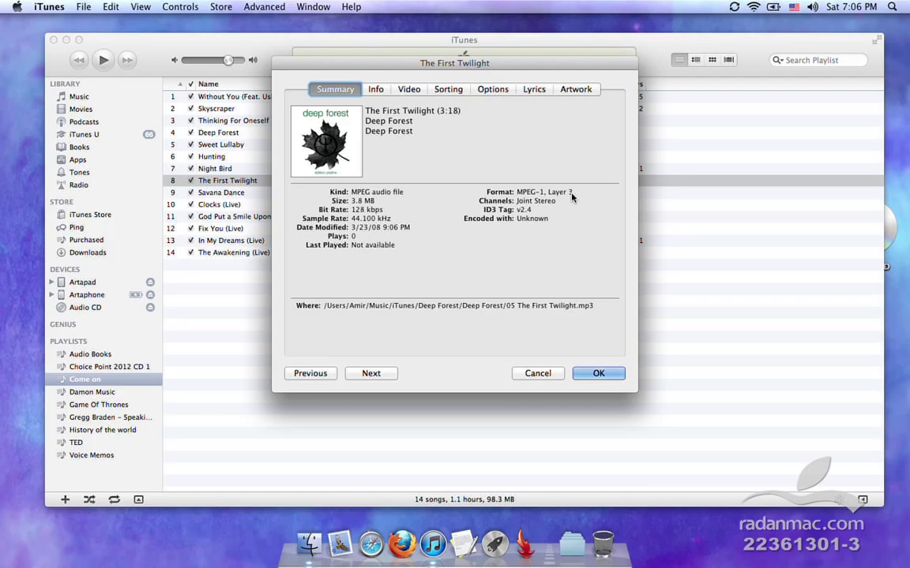
{"action": "left_click", "coordinate": [522, 374]}
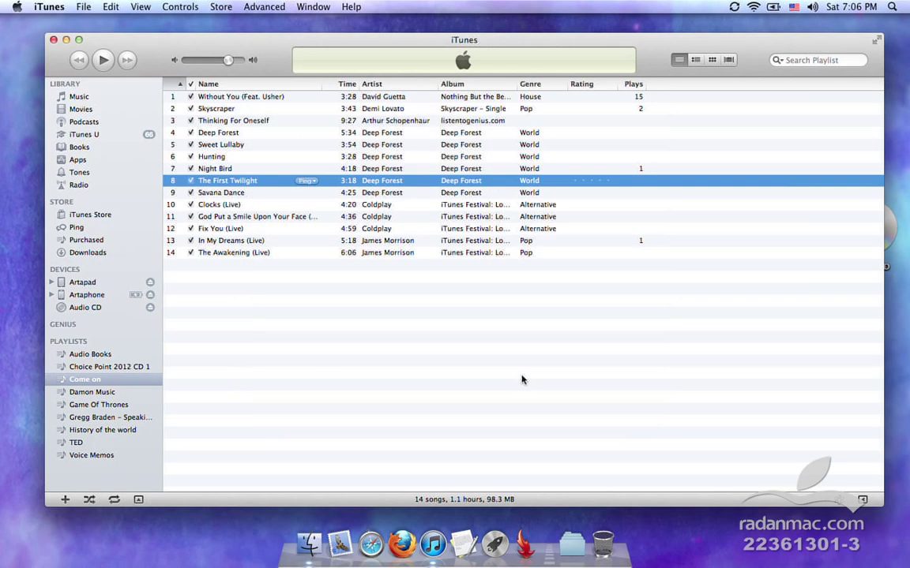
Set the album of all tracks on the audio CD to Sacred Spirit.
{"action": "left_click", "coordinate": [87, 307]}
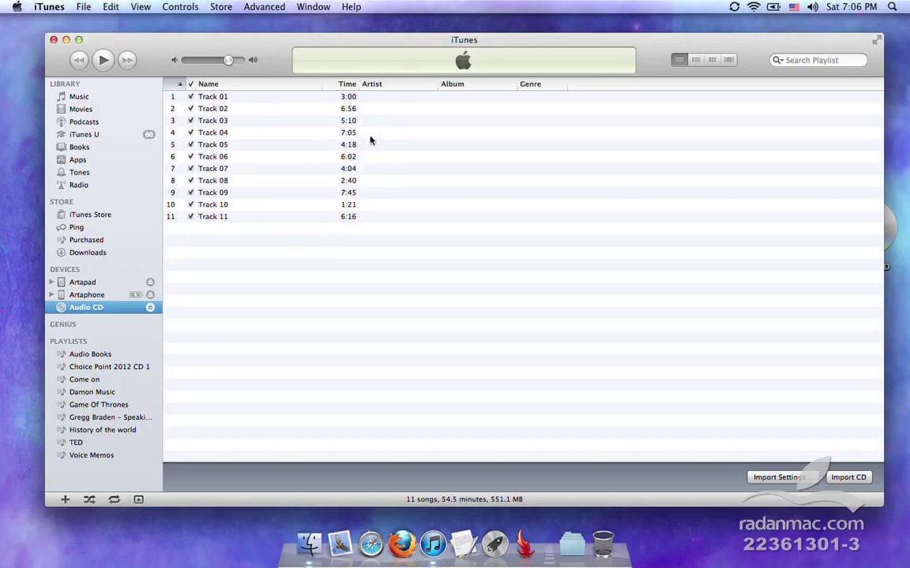
{"action": "left_click", "coordinate": [381, 219]}
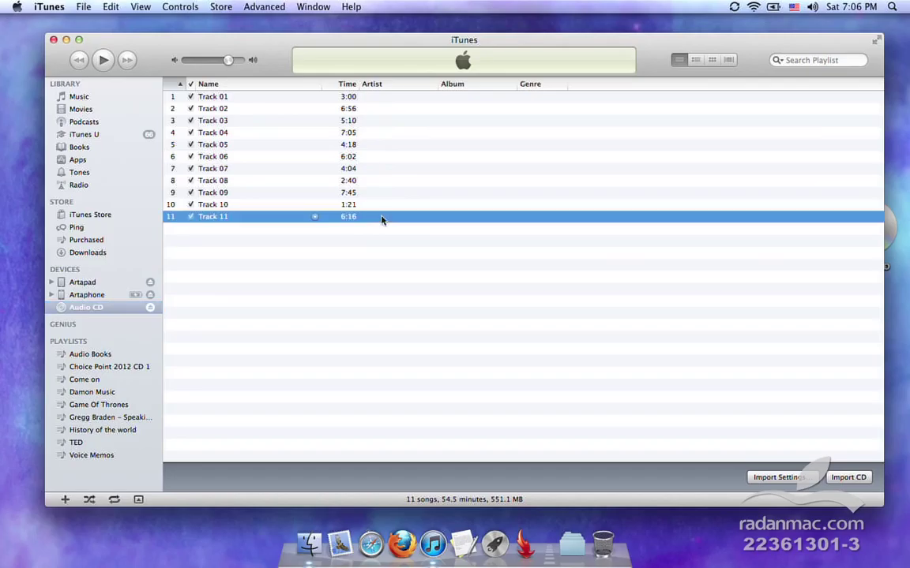
{"action": "key", "text": "super+a"}
{"action": "key", "text": "super+i"}
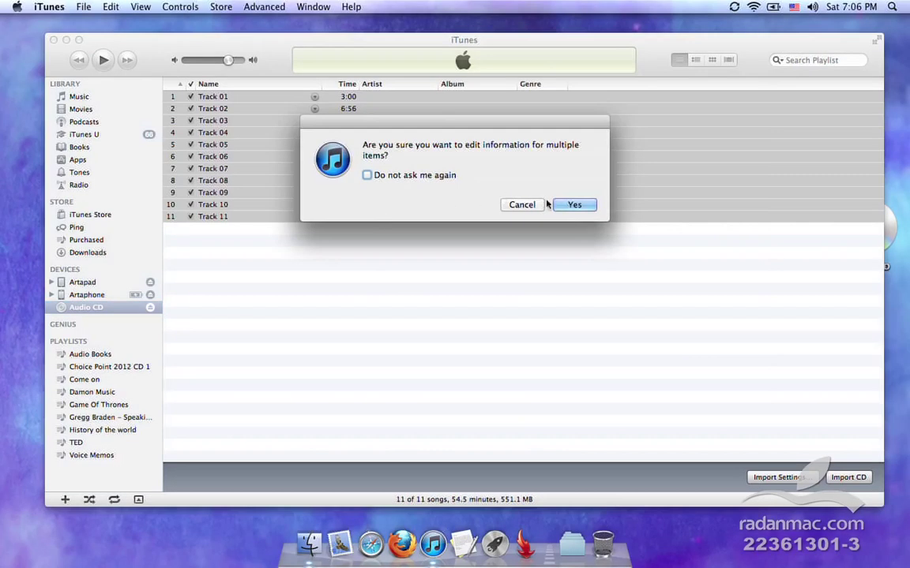
{"action": "left_click", "coordinate": [574, 205]}
{"action": "left_click", "coordinate": [416, 187]}
{"action": "type", "text": "Sacr"}
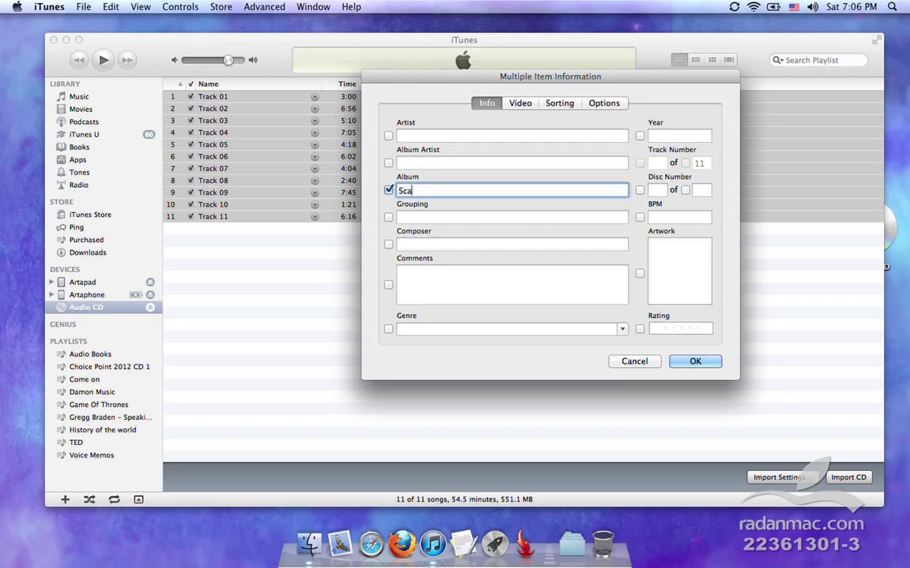
{"action": "type", "text": "ed Spirit"}
{"action": "left_click", "coordinate": [693, 361]}
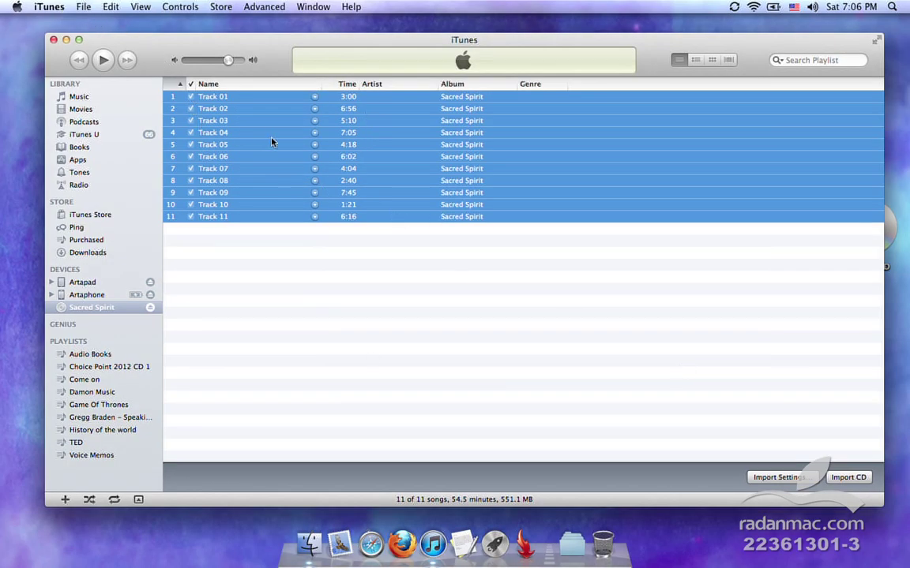
Open the CD import settings from the general preferences and move the dialog aside.
{"action": "left_click", "coordinate": [55, 6]}
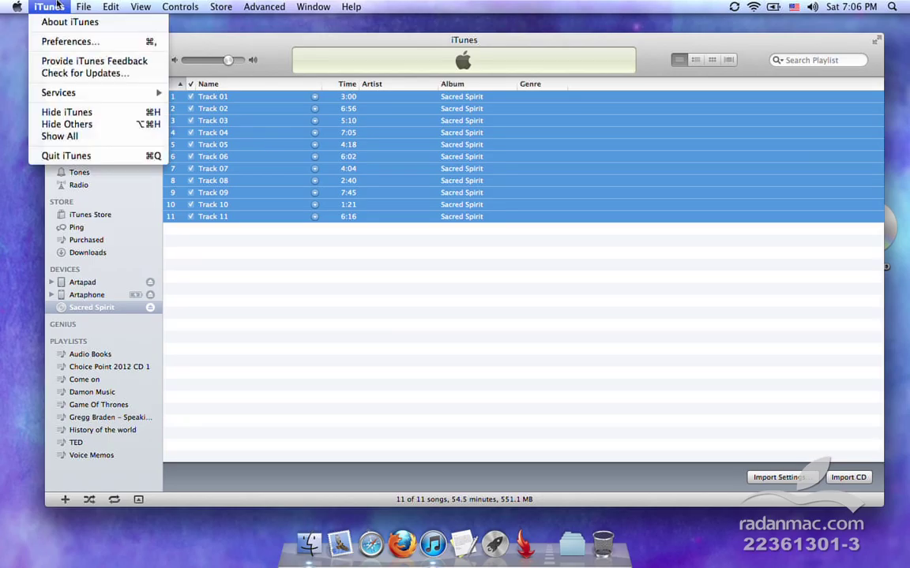
{"action": "left_click", "coordinate": [63, 41]}
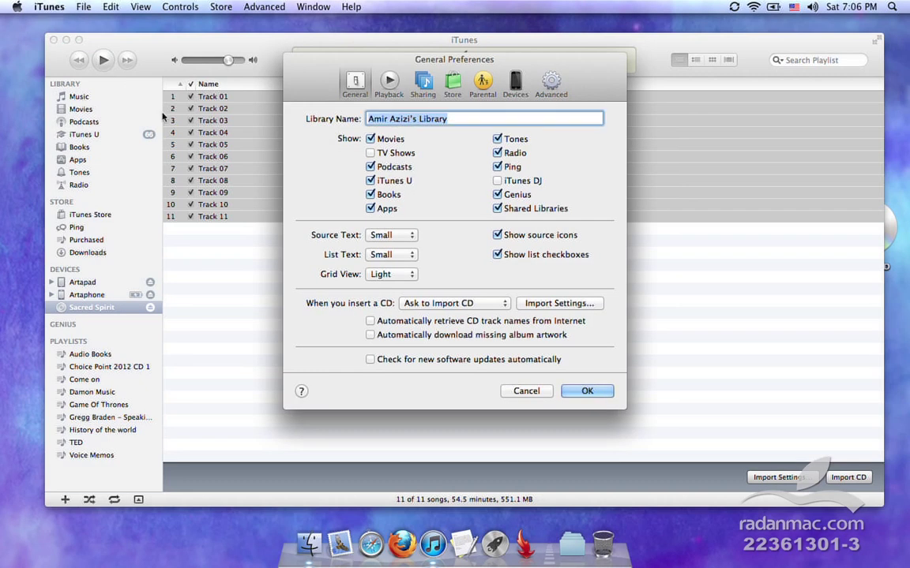
{"action": "left_click", "coordinate": [553, 304]}
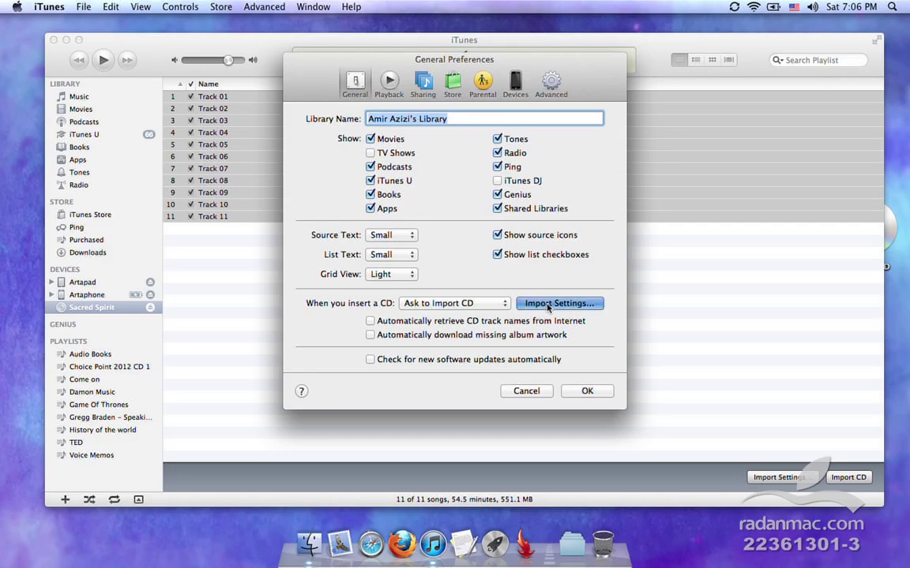
{"action": "left_click", "coordinate": [521, 289]}
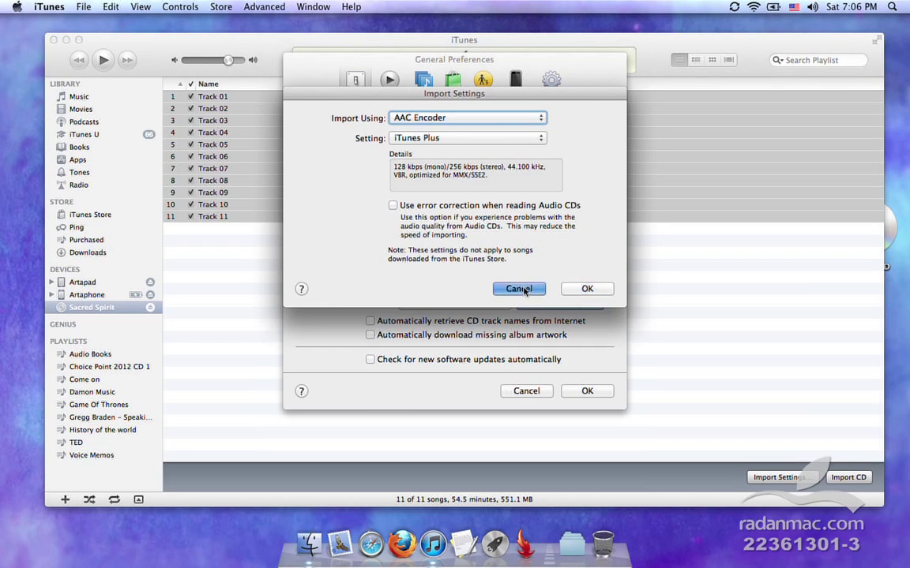
{"action": "left_click", "coordinate": [553, 304]}
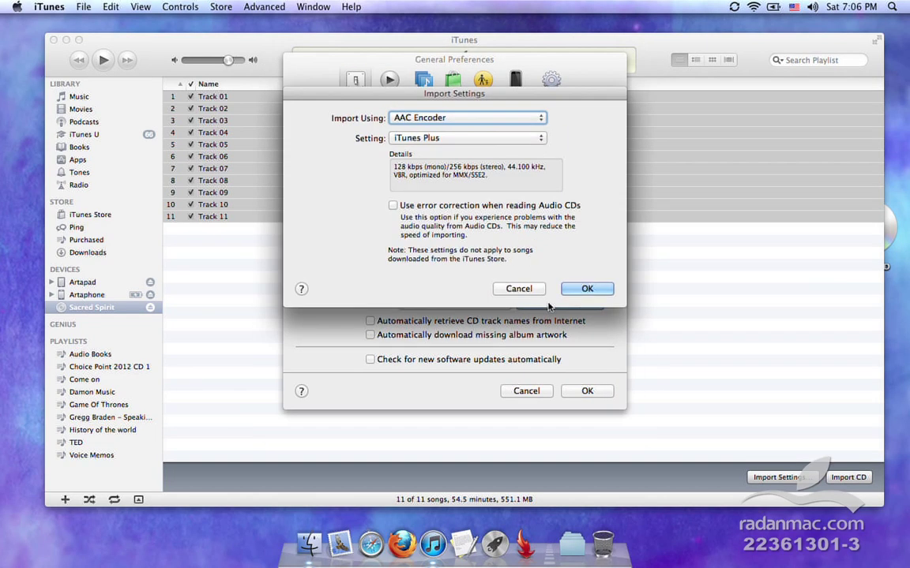
{"action": "left_click_drag", "start_coordinate": [387, 98], "coordinate": [317, 147]}
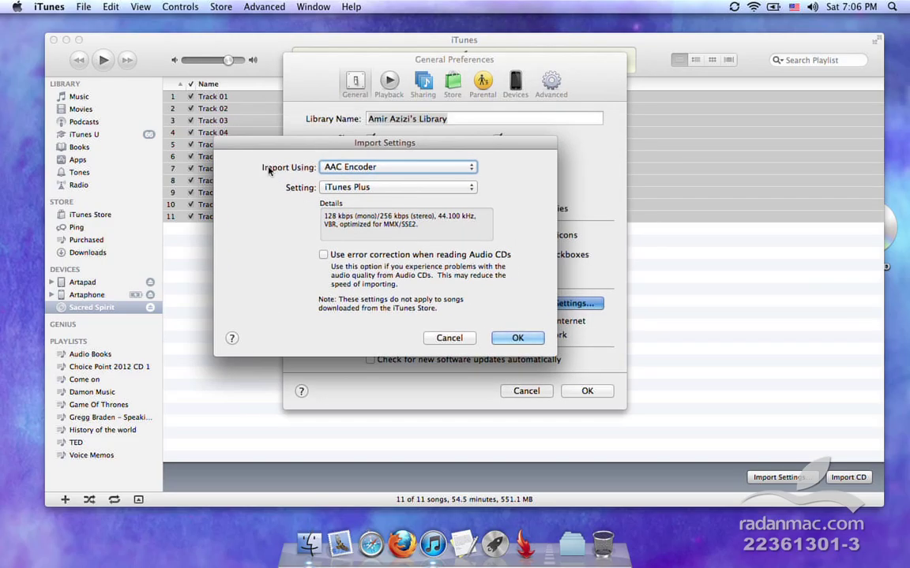
Switch the import encoder to MP3 Encoder, and return it to AAC Encoder.
{"action": "left_click", "coordinate": [333, 175]}
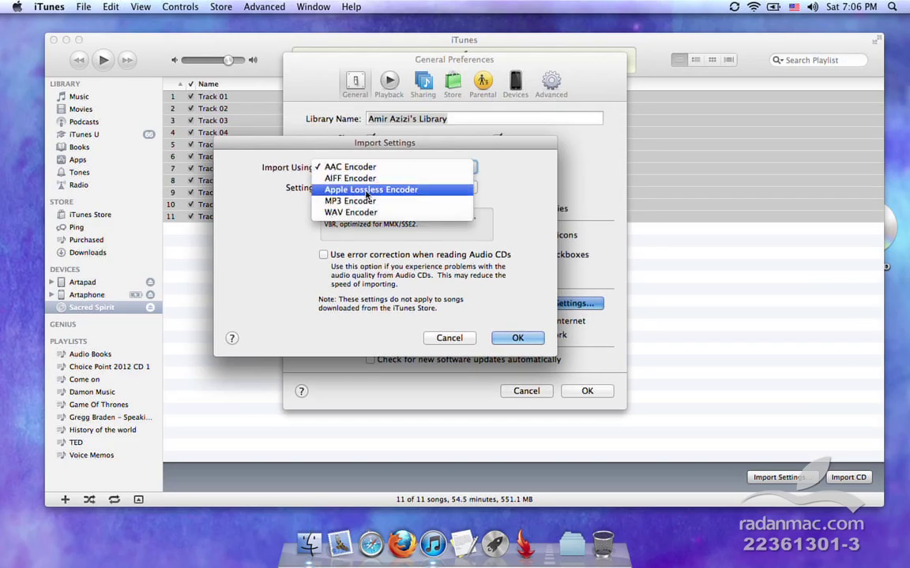
{"action": "left_click", "coordinate": [365, 203]}
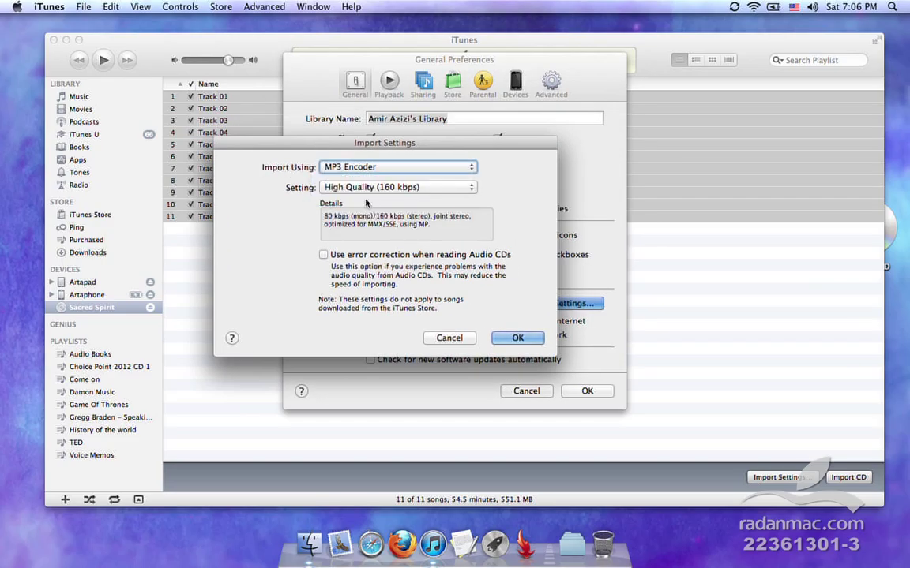
{"action": "left_click", "coordinate": [390, 171]}
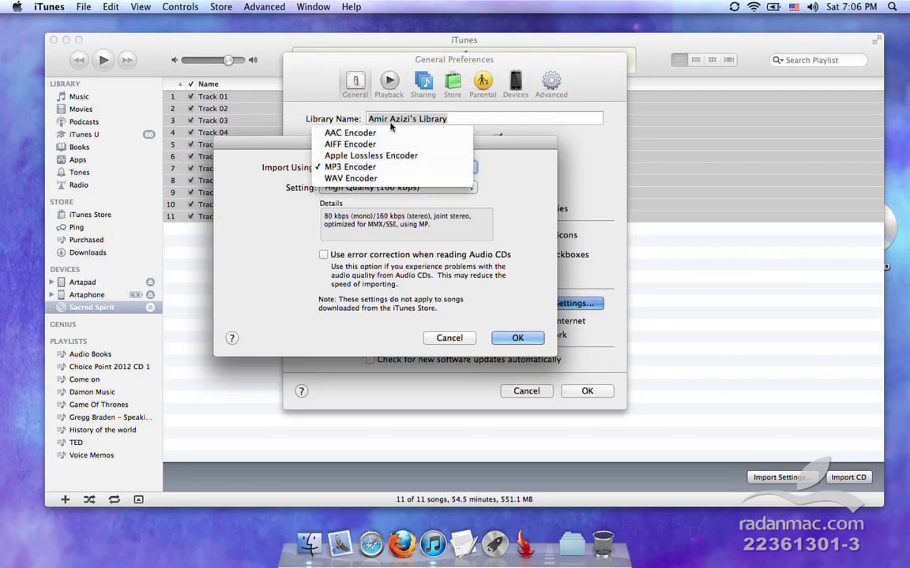
{"action": "left_click", "coordinate": [384, 138]}
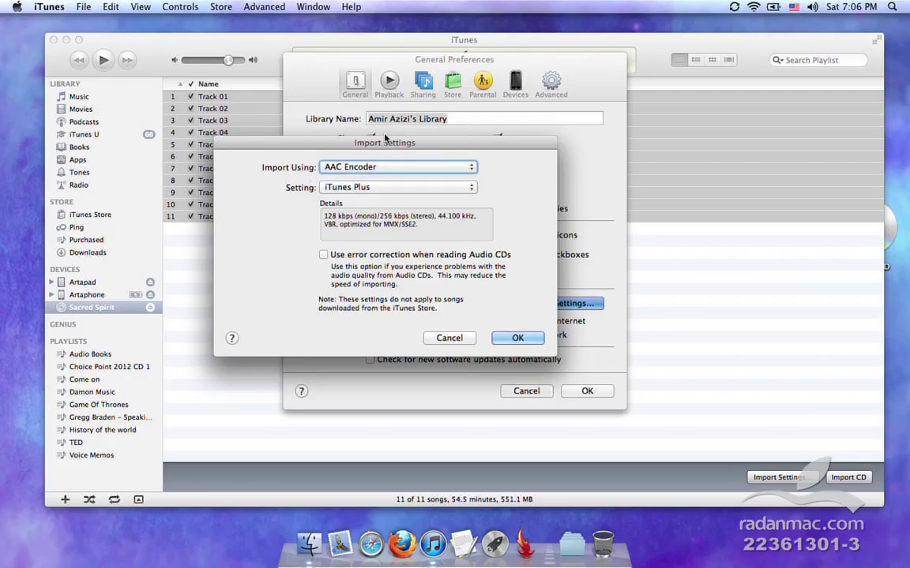
Review the AAC quality options, keep iTunes Plus, and accept the import settings and preferences.
{"action": "left_click", "coordinate": [382, 187]}
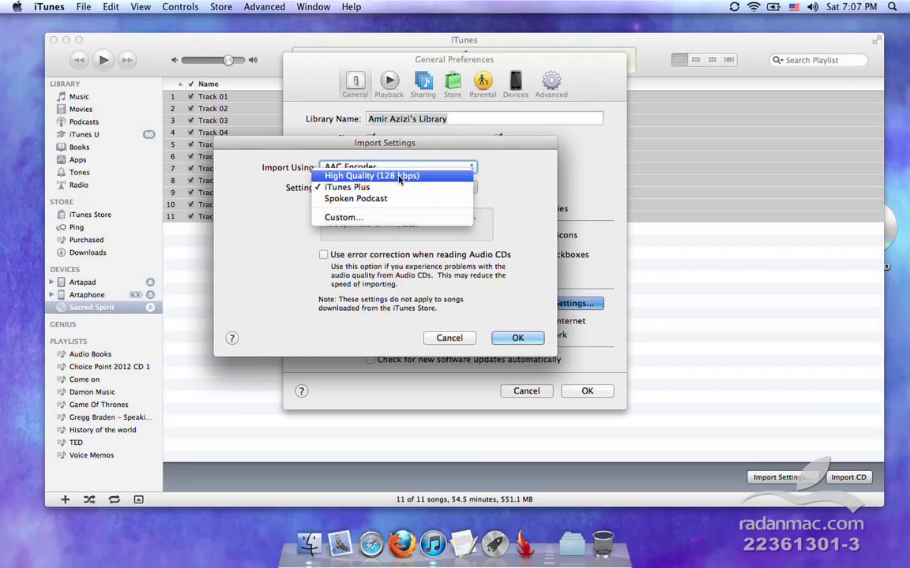
{"action": "left_click", "coordinate": [266, 189]}
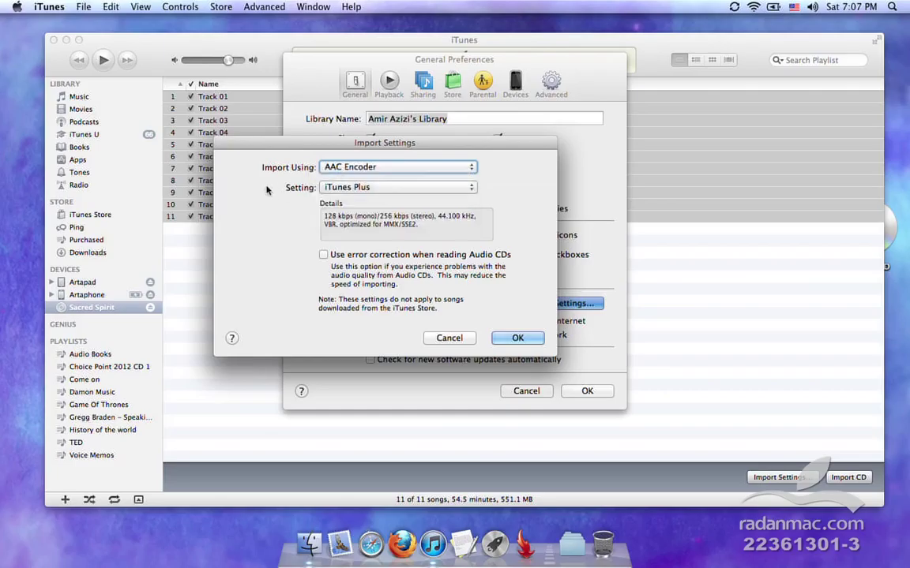
{"action": "left_click", "coordinate": [514, 338]}
{"action": "left_click", "coordinate": [585, 391]}
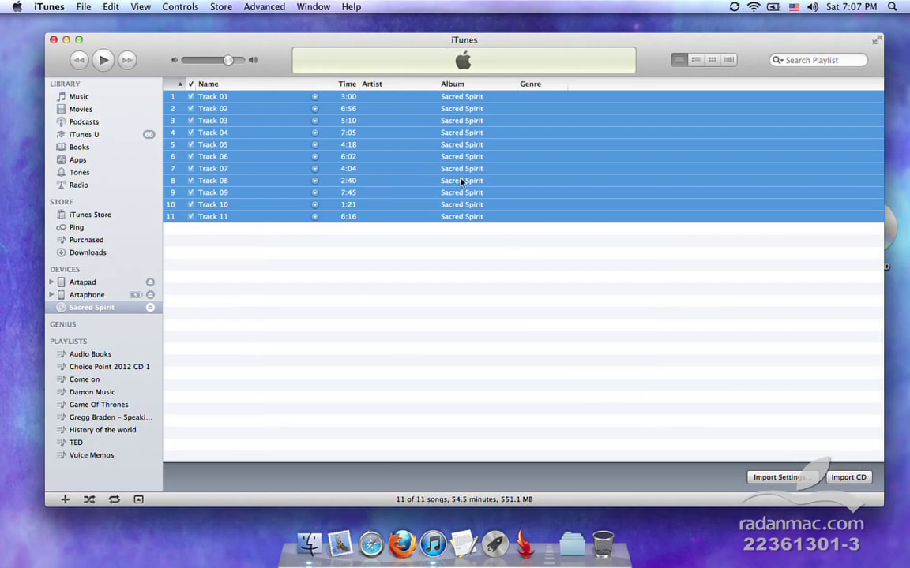
Start importing the Sacred Spirit CD and stop the import after Track 01.
{"action": "left_click", "coordinate": [848, 477]}
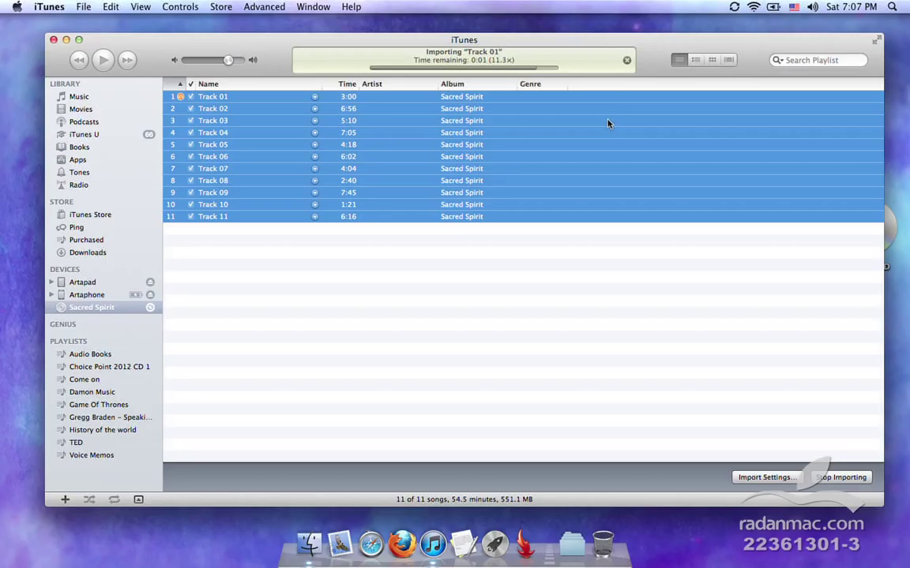
{"action": "left_click", "coordinate": [626, 61]}
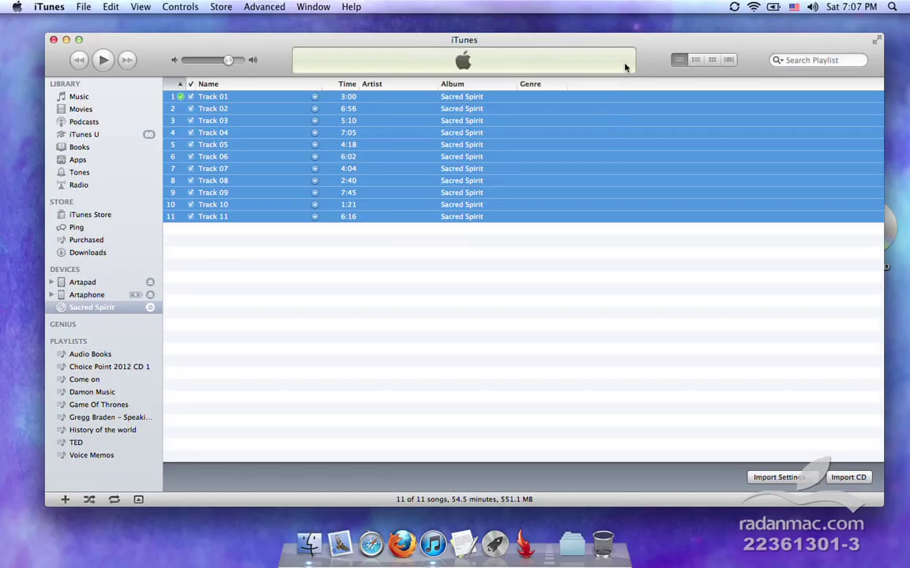
View the editable information fields of Track 01 on the CD and close them without changes.
{"action": "left_click", "coordinate": [220, 233]}
{"action": "left_click", "coordinate": [209, 97]}
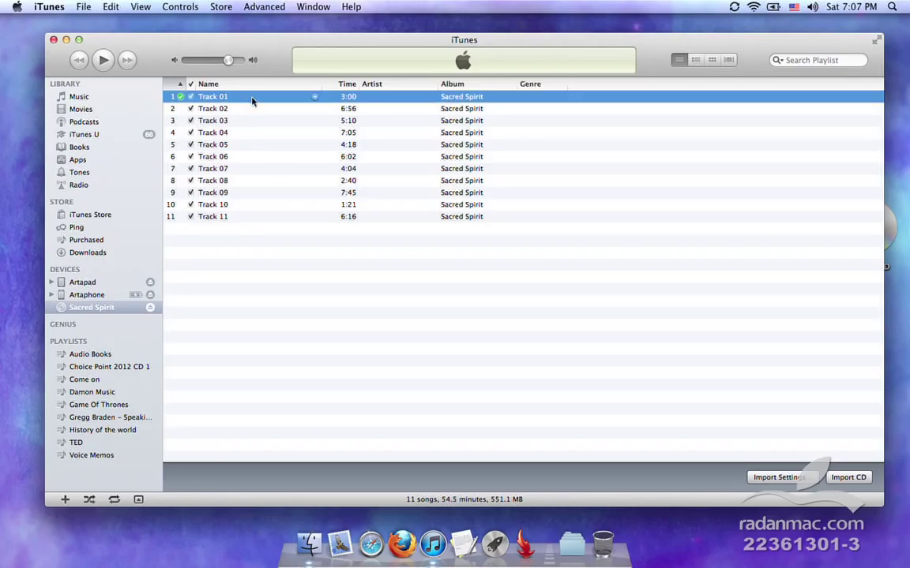
{"action": "right_click", "coordinate": [253, 95]}
{"action": "mouse_move", "coordinate": [287, 135]}
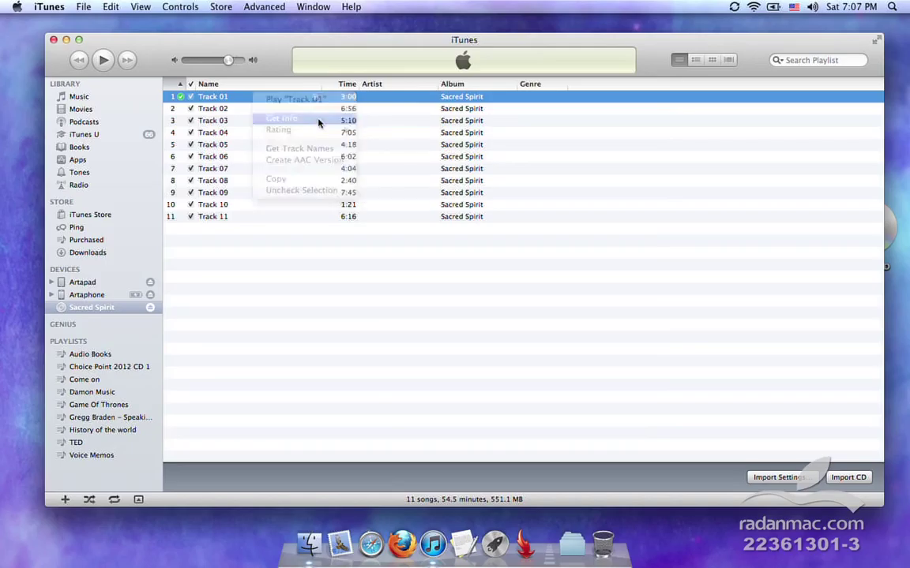
{"action": "left_click", "coordinate": [289, 118]}
{"action": "left_click", "coordinate": [379, 88]}
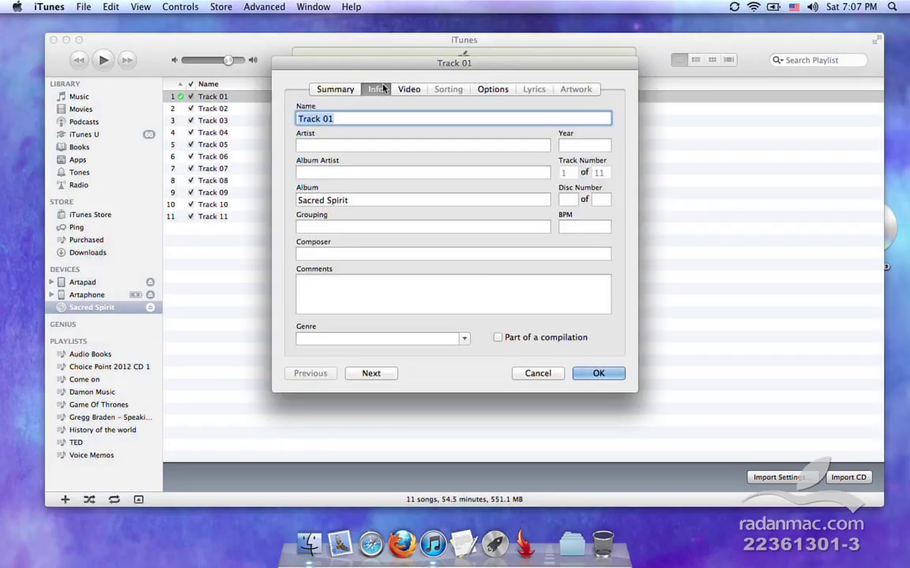
{"action": "left_click", "coordinate": [527, 374]}
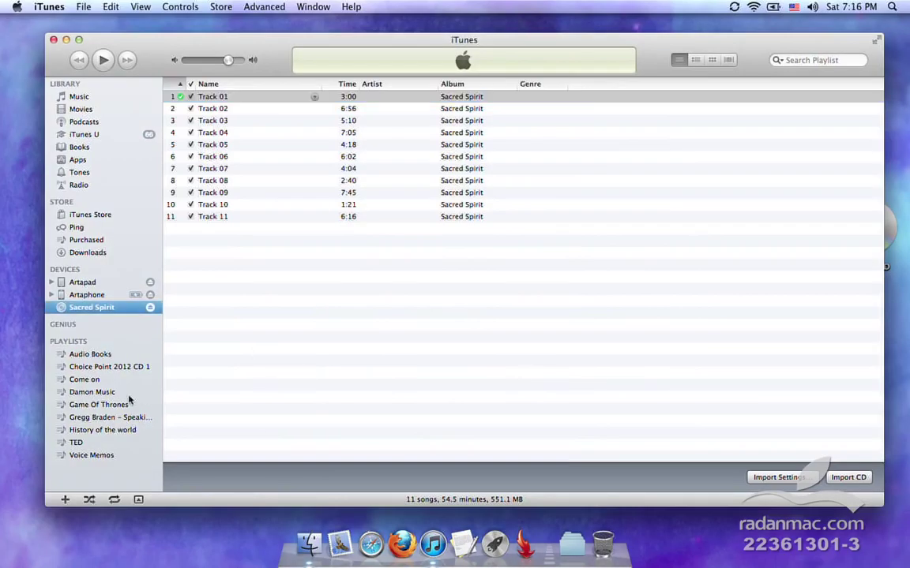
Open the Come on playlist, view the summary information of the song Hunting, and close it.
{"action": "left_click", "coordinate": [120, 381]}
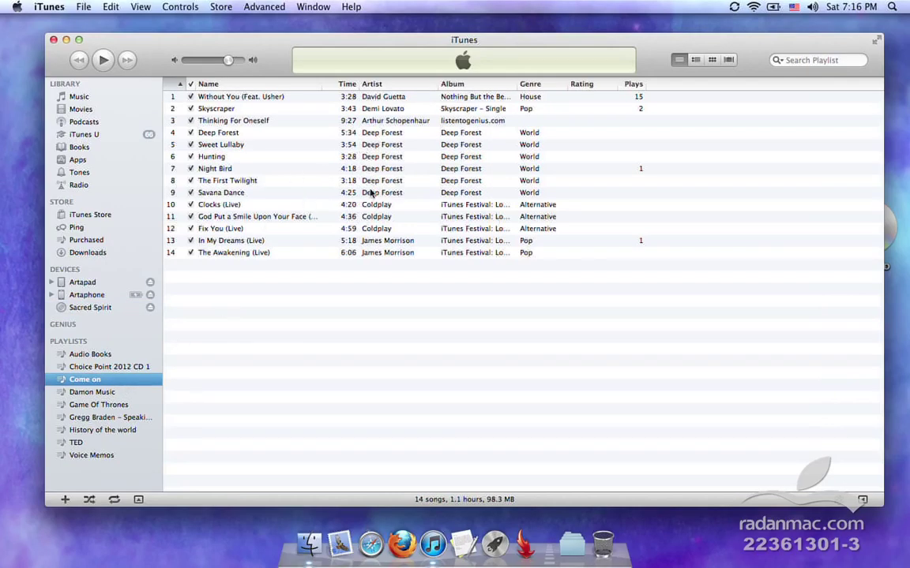
{"action": "left_click", "coordinate": [387, 137]}
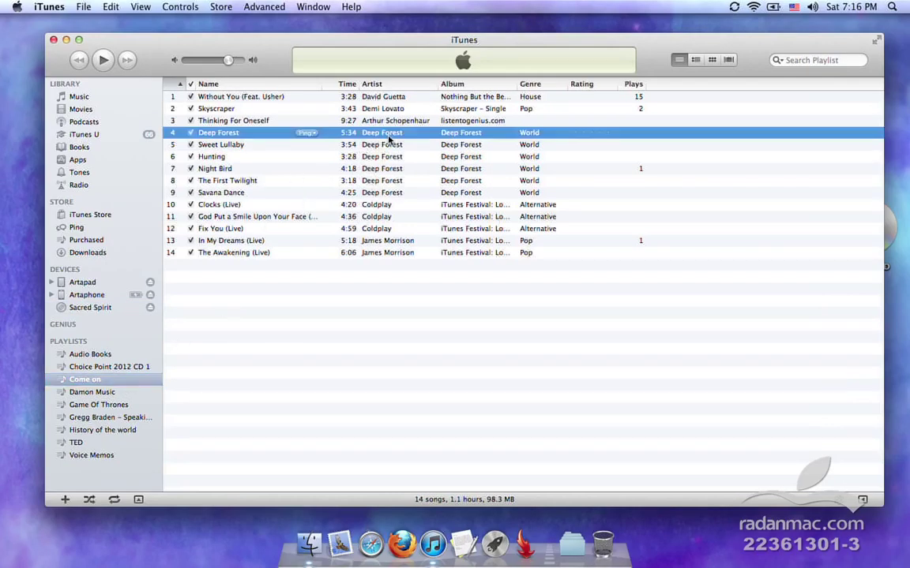
{"action": "left_click", "coordinate": [396, 157]}
{"action": "key", "text": "super+i"}
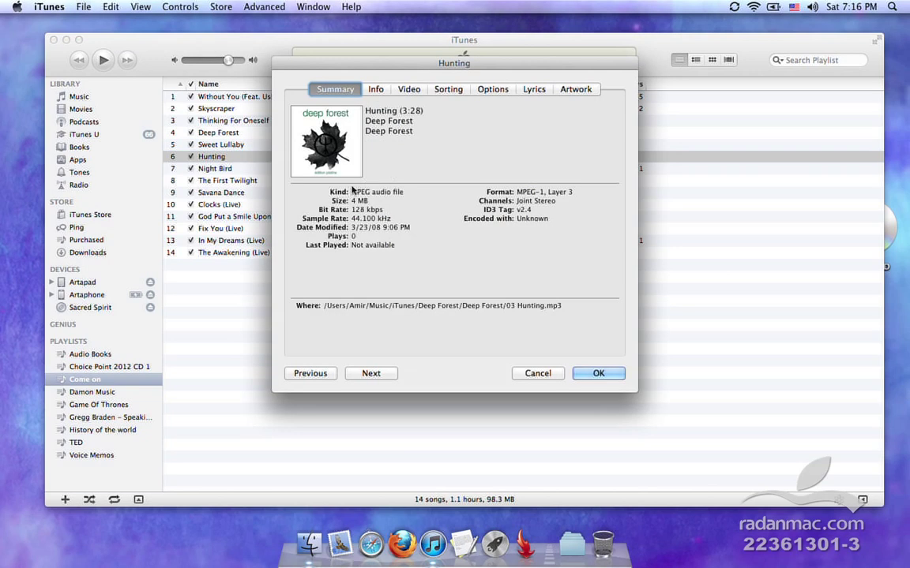
{"action": "left_click", "coordinate": [537, 431]}
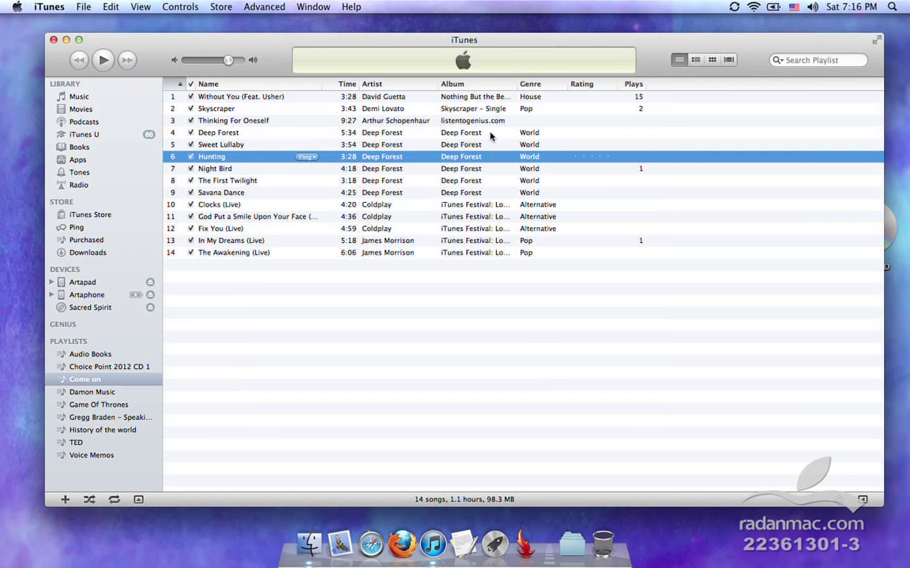
Select the six Deep Forest songs in the playlist and review the commands available for them without running any.
{"action": "left_click", "coordinate": [443, 131]}
{"action": "left_click", "coordinate": [405, 195], "text": "shift"}
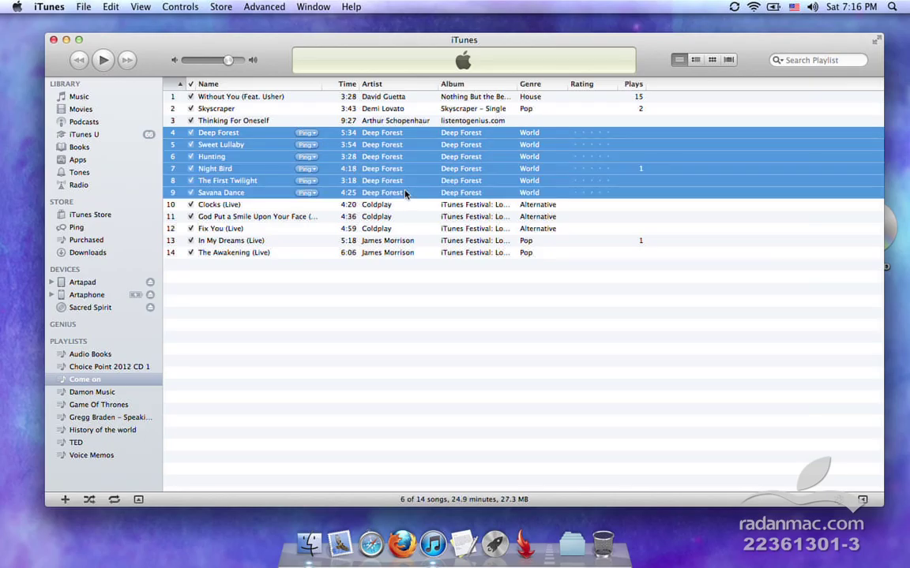
{"action": "right_click", "coordinate": [386, 184]}
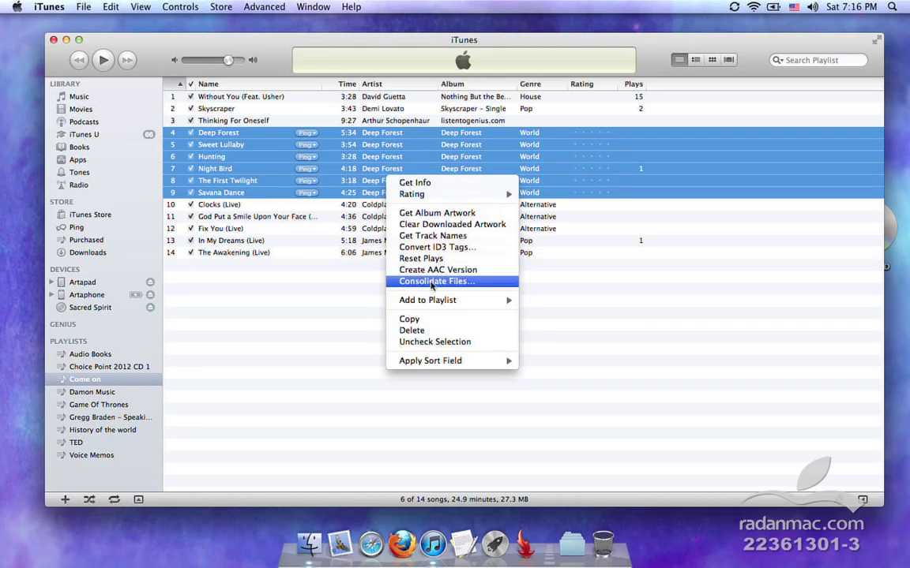
{"action": "left_click", "coordinate": [340, 279]}
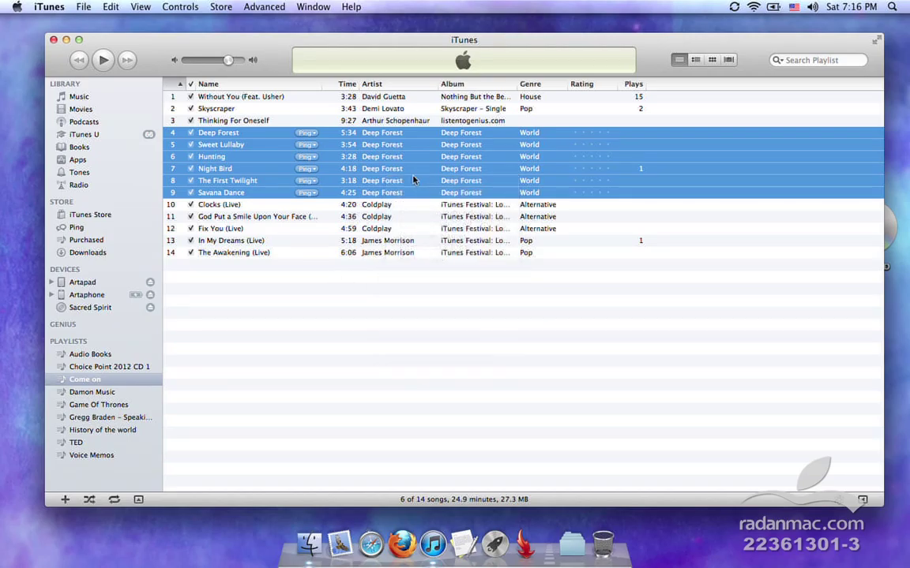
{"action": "left_click", "coordinate": [402, 182]}
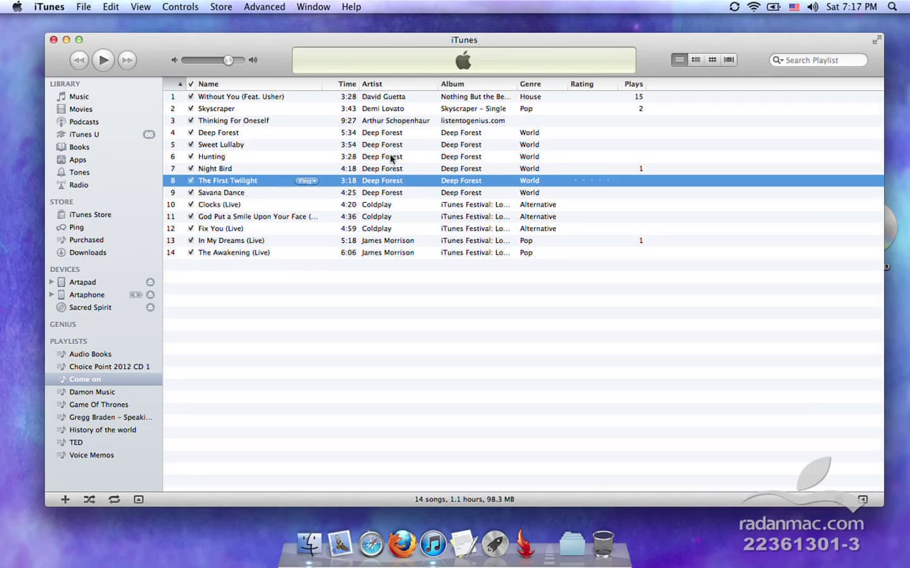
Create an AAC version of the song Hunting from the Come on playlist.
{"action": "left_click", "coordinate": [390, 158]}
{"action": "right_click", "coordinate": [390, 157]}
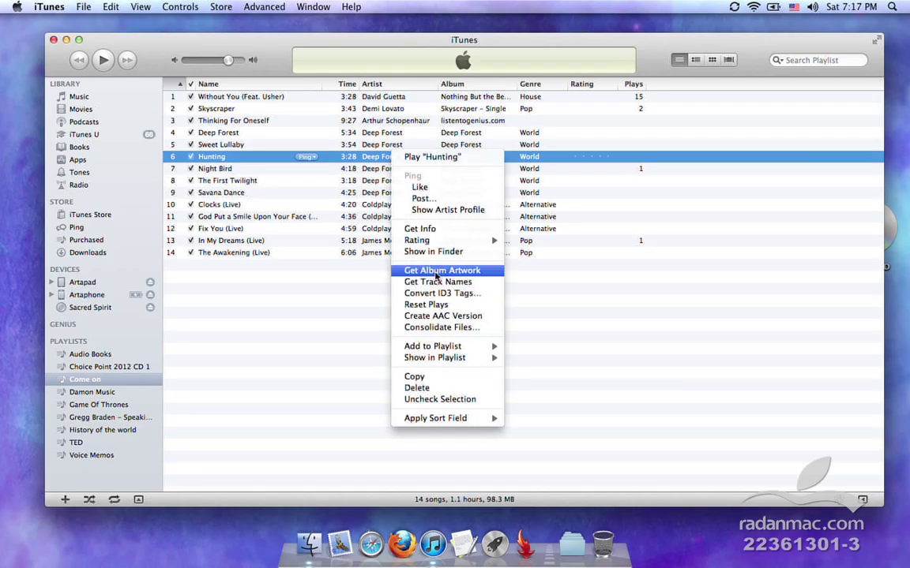
{"action": "left_click", "coordinate": [439, 317]}
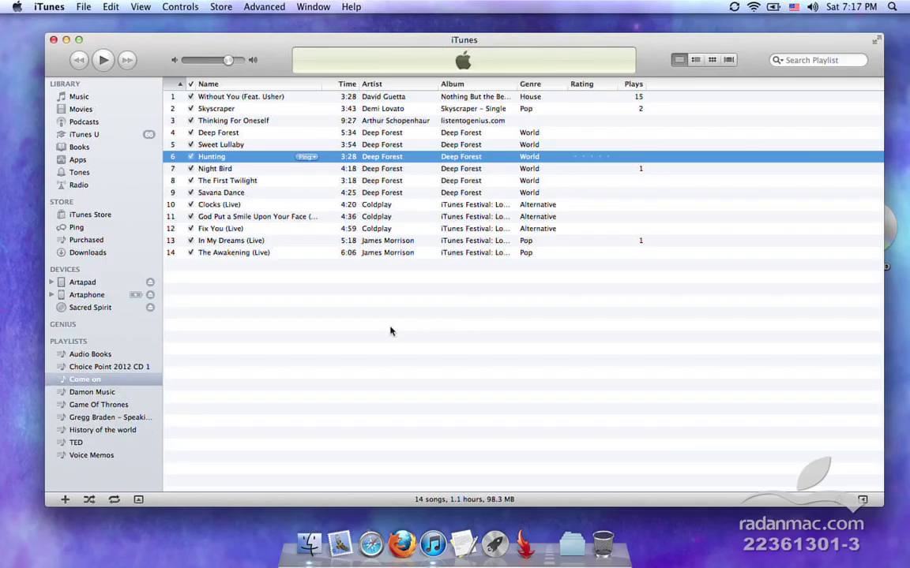
Search the music library for "hunt", view the summary information of the second Hunting entry, and close it.
{"action": "left_click", "coordinate": [82, 95]}
{"action": "left_click", "coordinate": [804, 57]}
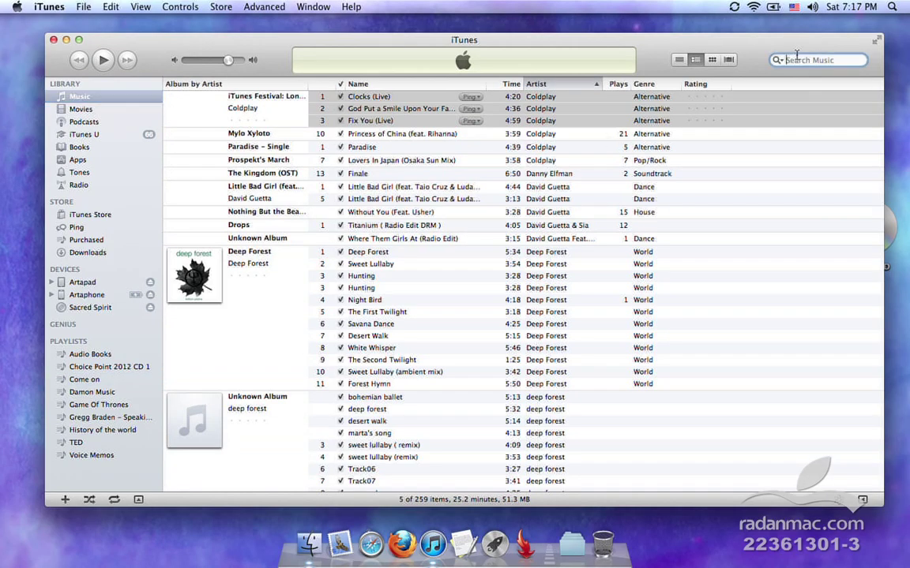
{"action": "type", "text": "hunt"}
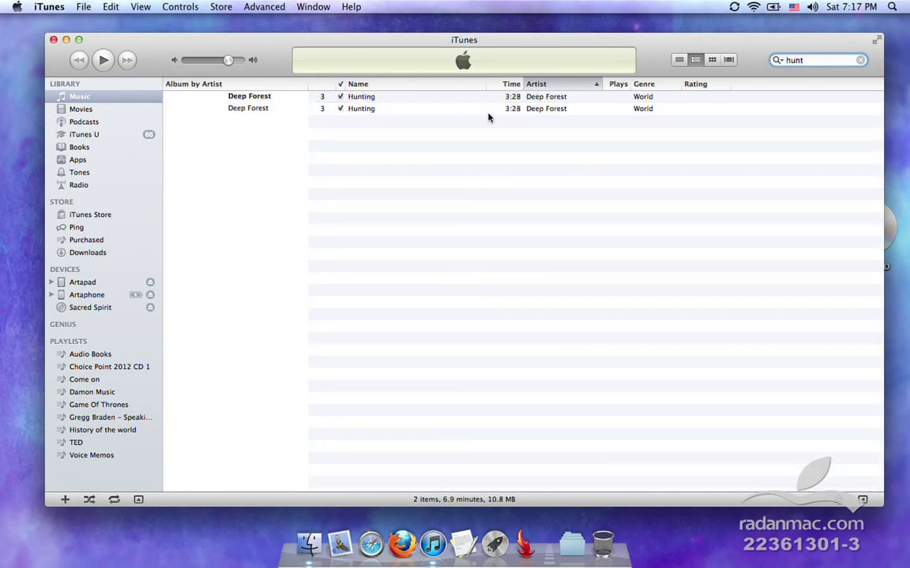
{"action": "left_click", "coordinate": [451, 108]}
{"action": "key", "text": "super+i"}
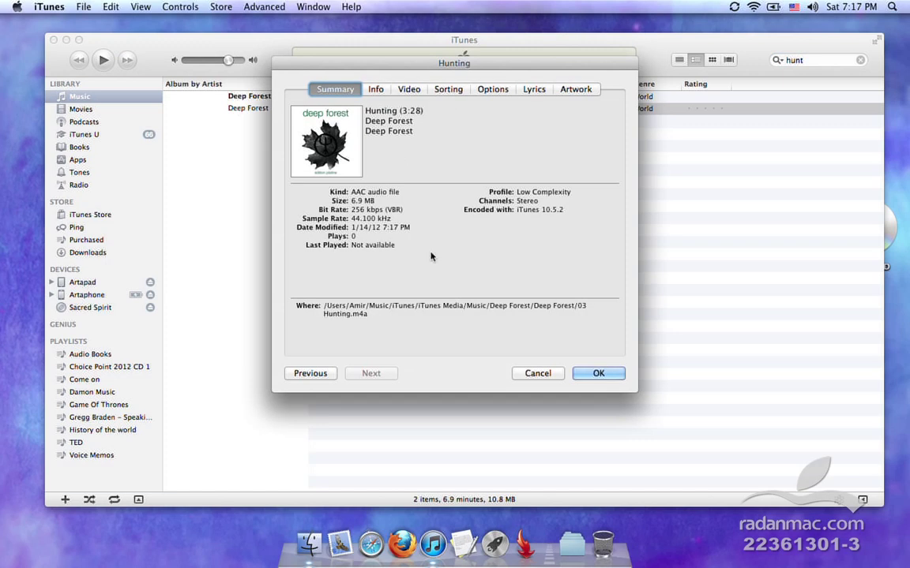
{"action": "left_click_drag", "start_coordinate": [472, 69], "coordinate": [666, 67]}
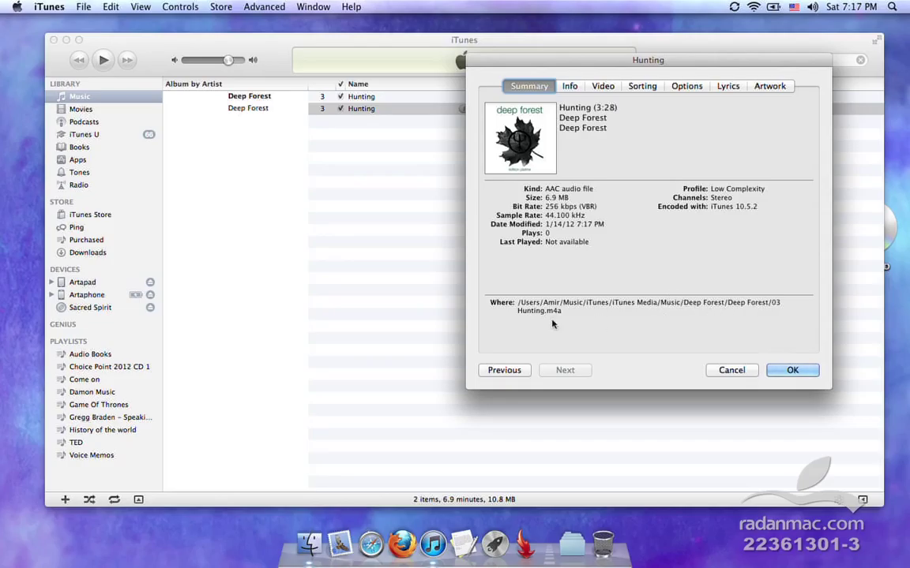
{"action": "left_click", "coordinate": [713, 370]}
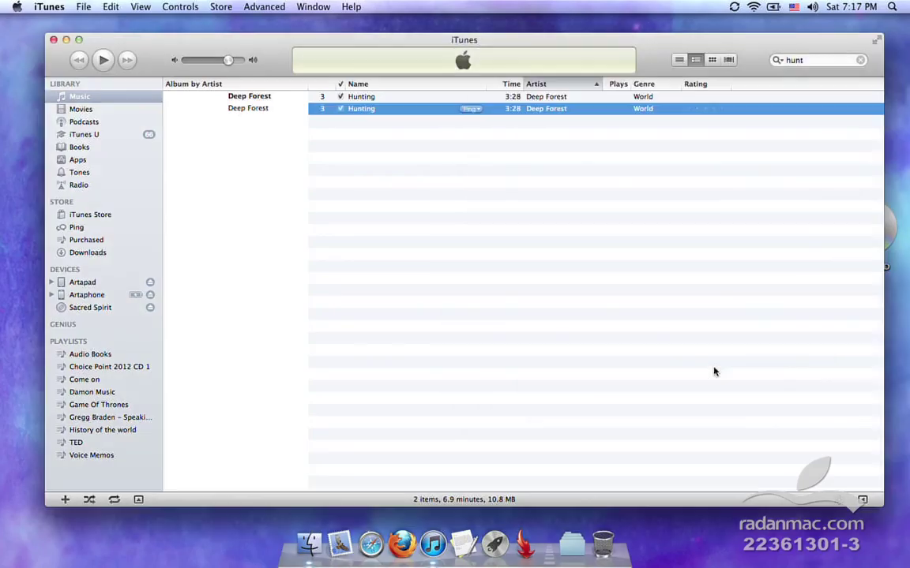
Reveal the file of the AAC copy of Hunting in Finder and return to iTunes.
{"action": "right_click", "coordinate": [384, 111]}
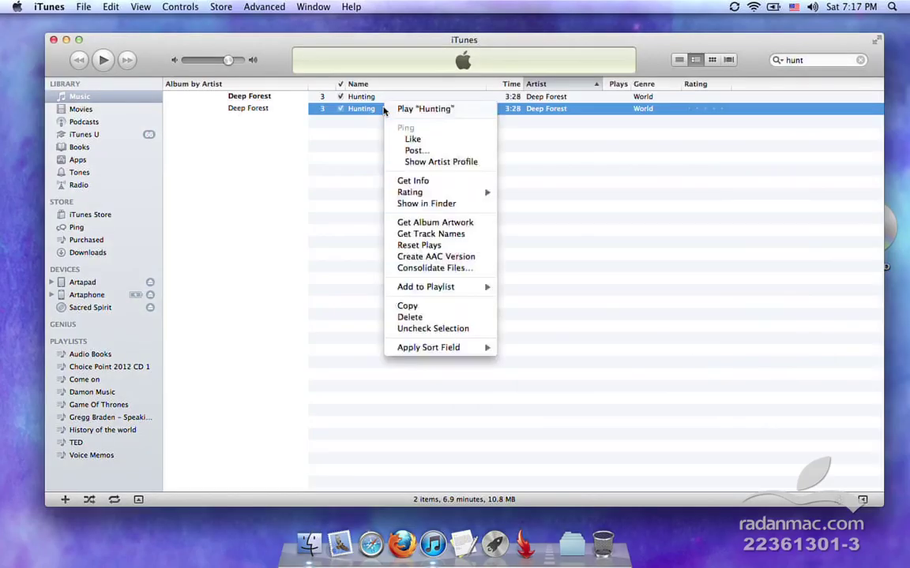
{"action": "left_click", "coordinate": [457, 209]}
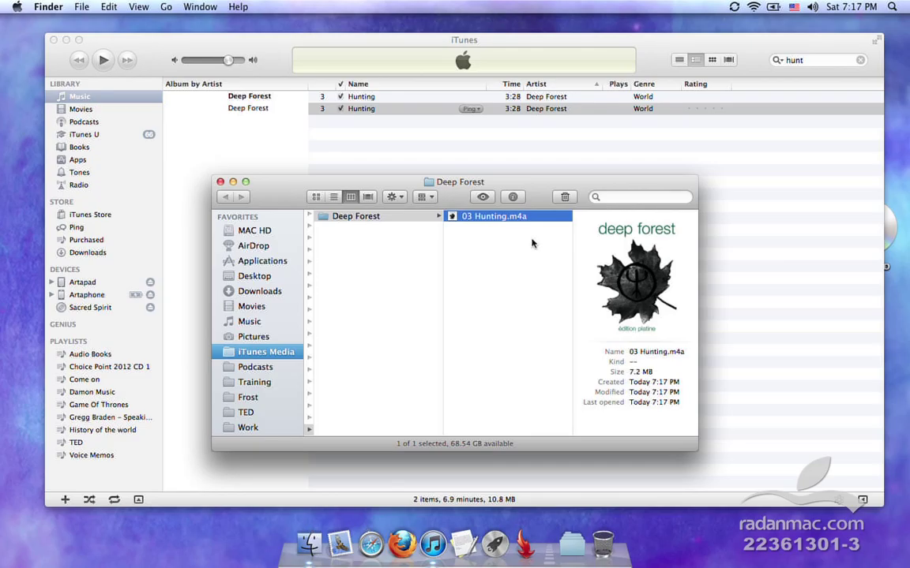
{"action": "left_click", "coordinate": [767, 258]}
Compare the summary information of the AAC and MP3 copies of Hunting and close it without changes.
{"action": "key", "text": "super+i"}
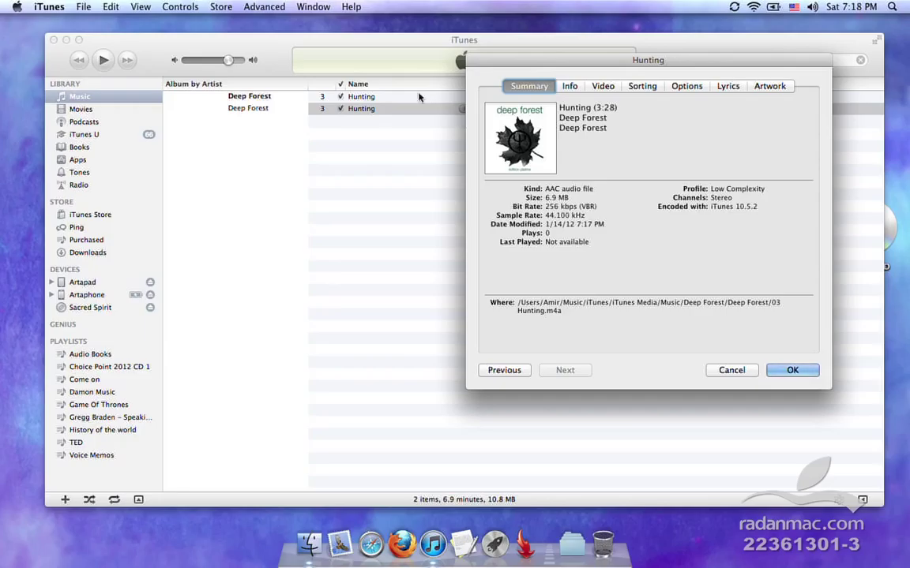
{"action": "left_click", "coordinate": [498, 370]}
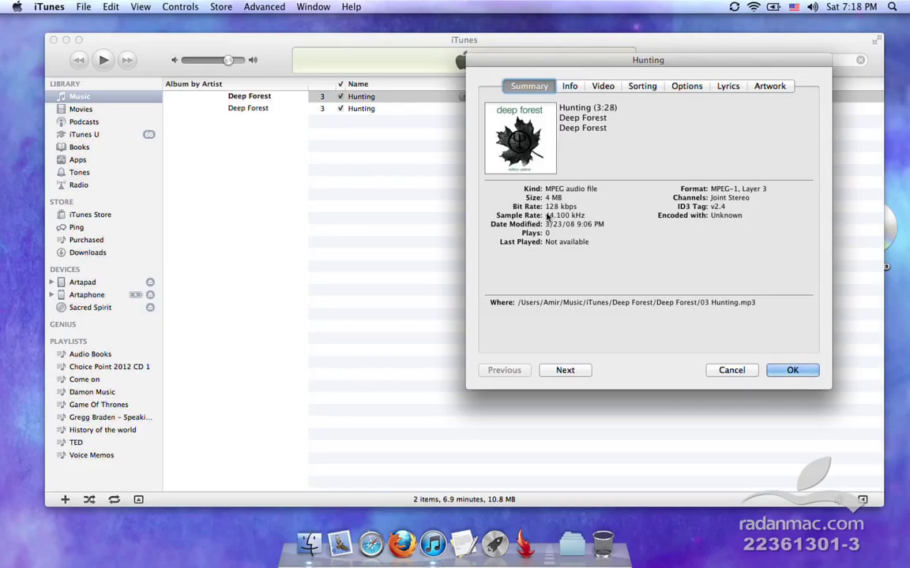
{"action": "left_click", "coordinate": [734, 373]}
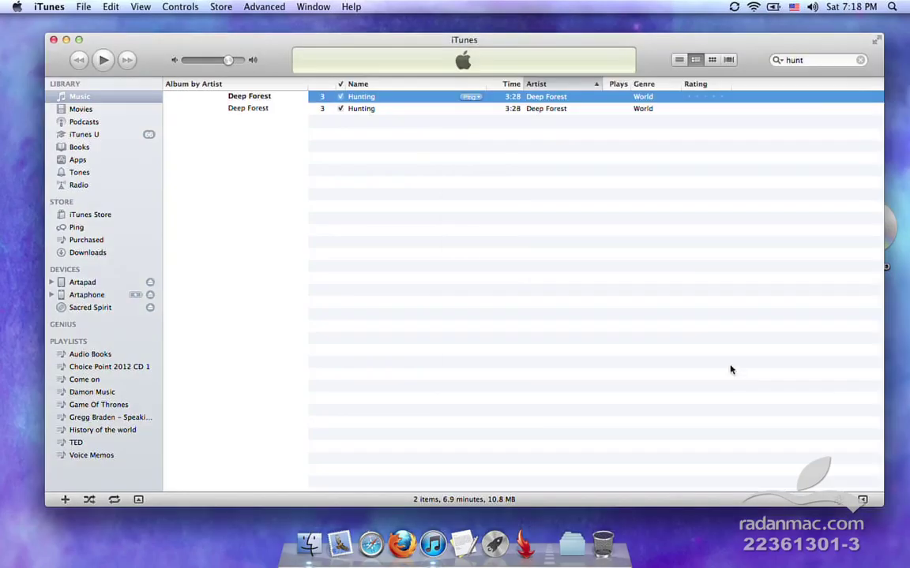
Select the movie kimia_WEB in the Movies library and review its device conversion commands without running any.
{"action": "left_click", "coordinate": [104, 110]}
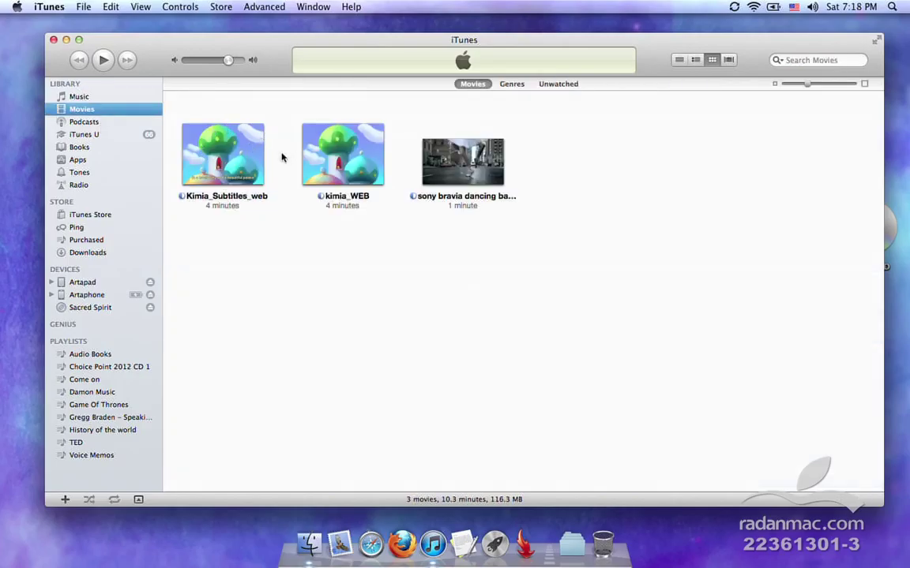
{"action": "mouse_move", "coordinate": [352, 155]}
{"action": "mouse_move", "coordinate": [225, 146]}
{"action": "left_click", "coordinate": [344, 164]}
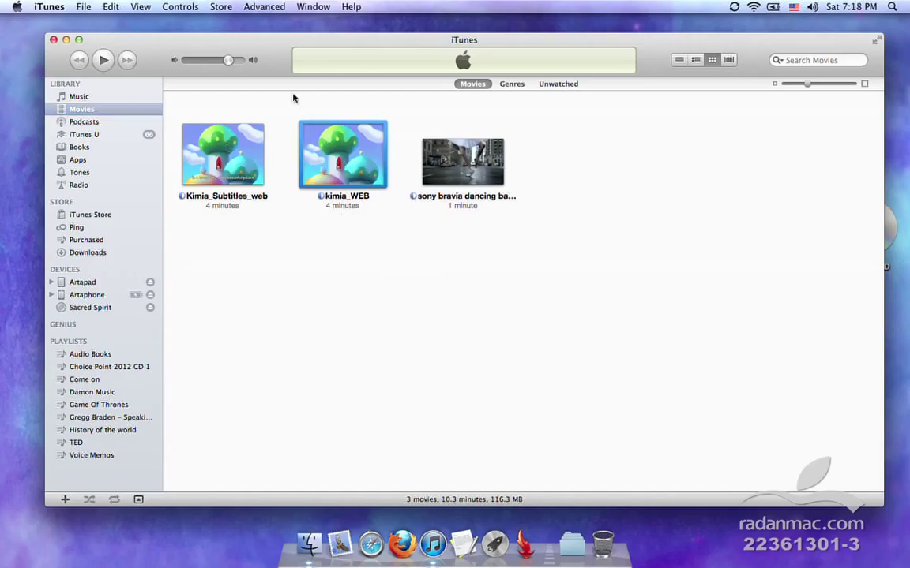
{"action": "left_click", "coordinate": [260, 7]}
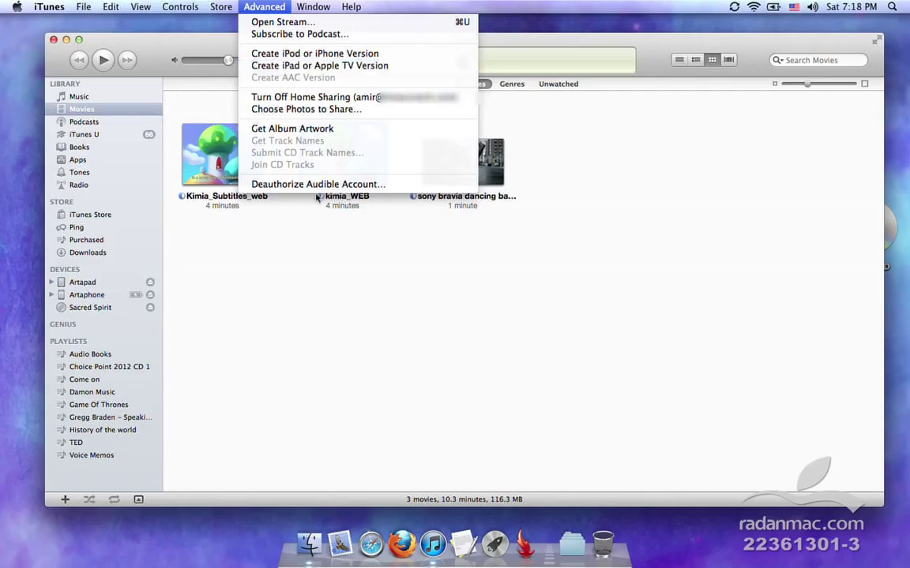
{"action": "left_click", "coordinate": [294, 172]}
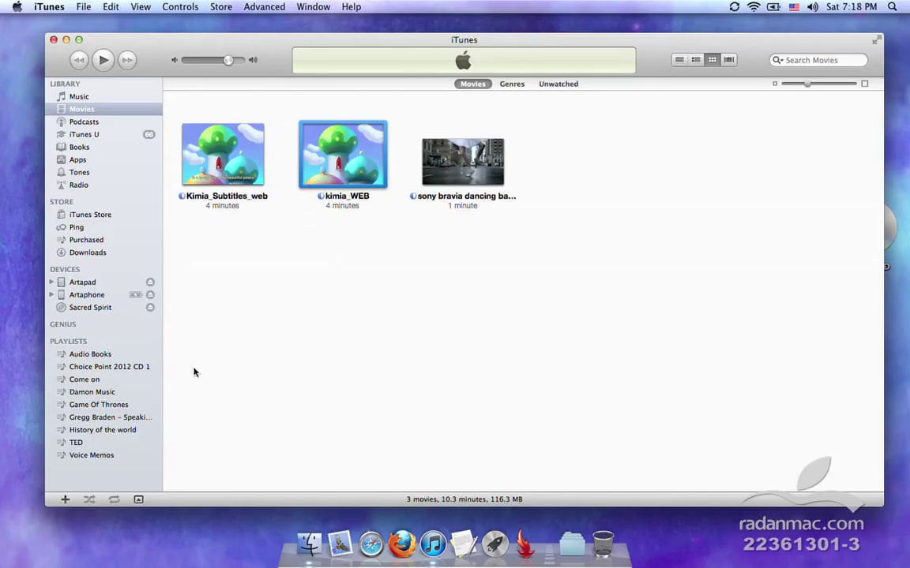
Create a new playlist named "Converted movies".
{"action": "left_click", "coordinate": [65, 499]}
{"action": "type", "text": "Convertedmmoiv"}
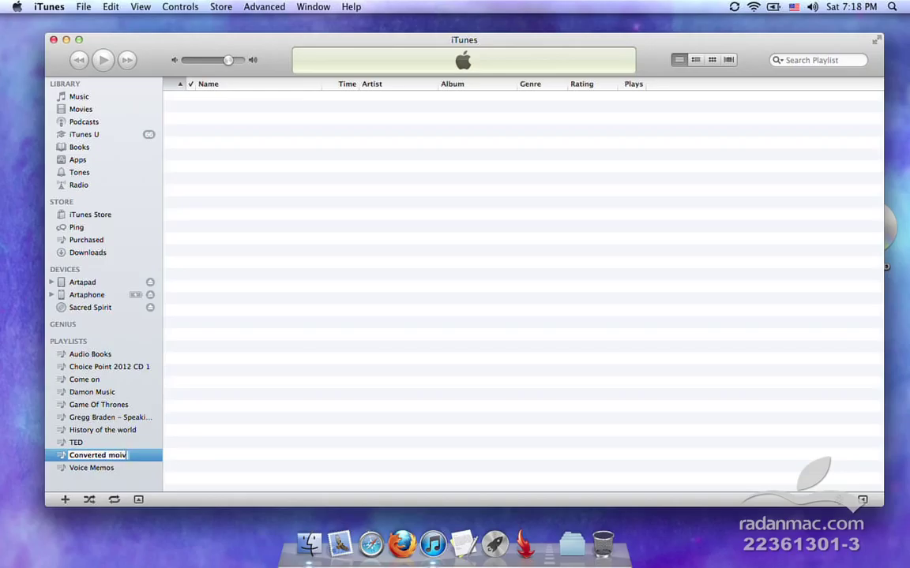
{"action": "type", "text": "vies"}
{"action": "key", "text": "Return"}
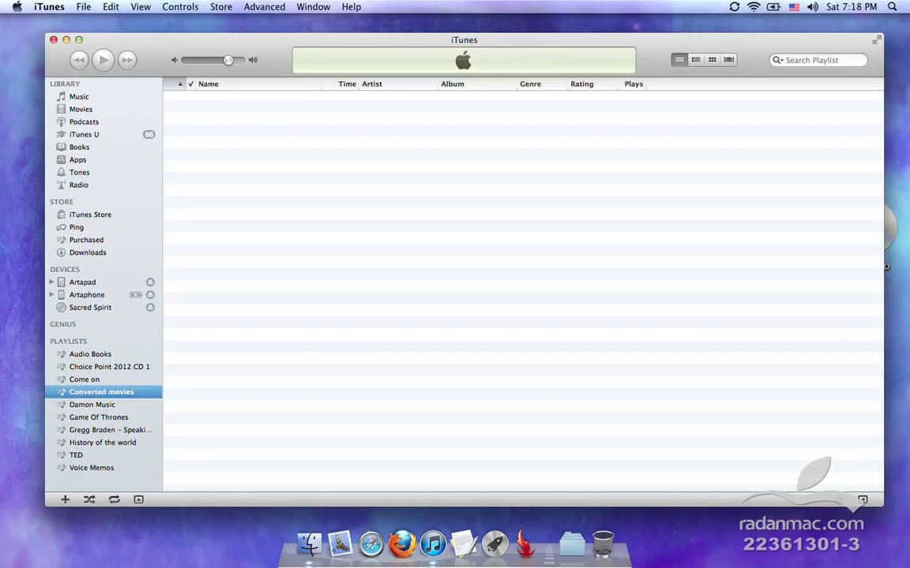
Add the movie kimia_WEB from the Movies library to the Converted movies playlist and open that playlist.
{"action": "left_click", "coordinate": [84, 109]}
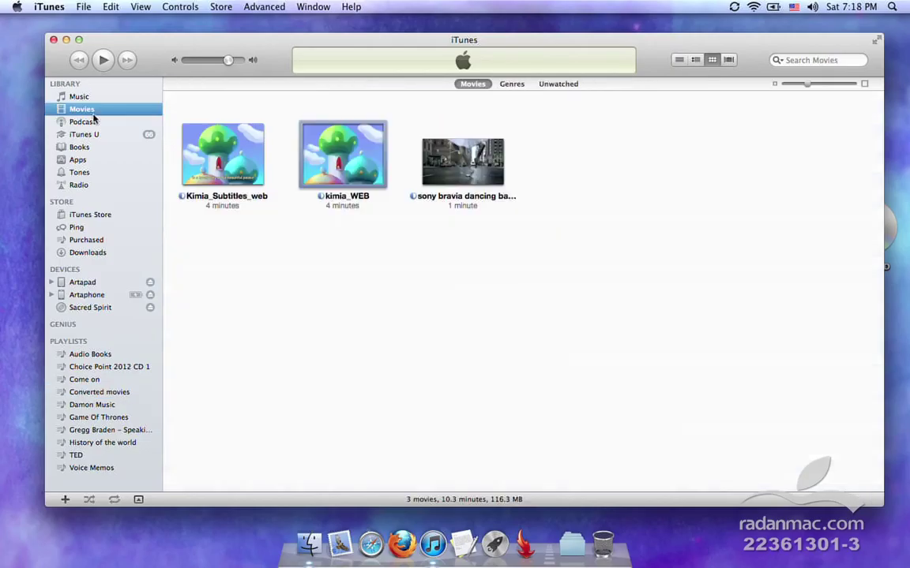
{"action": "left_click_drag", "start_coordinate": [345, 162], "coordinate": [136, 395]}
{"action": "left_click", "coordinate": [101, 393]}
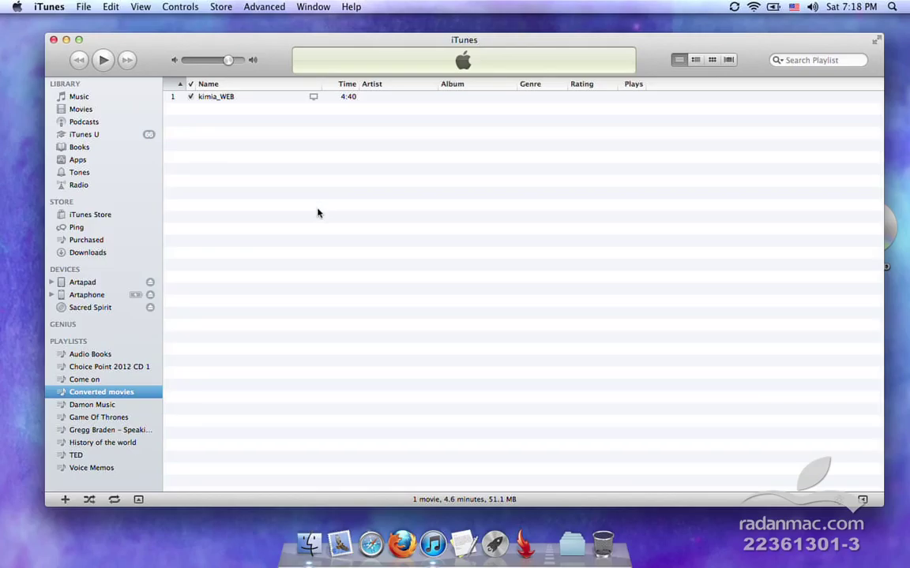
Include the Converted movies playlist in the movie sync settings of the iPad Artapad.
{"action": "left_click", "coordinate": [93, 282]}
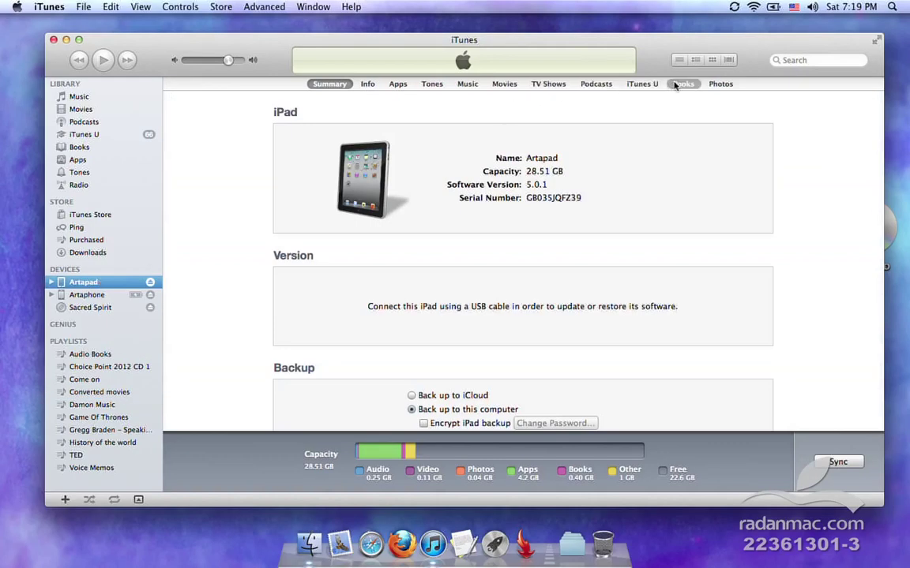
{"action": "left_click", "coordinate": [514, 85]}
{"action": "scroll", "coordinate": [296, 169], "scroll_direction": "down", "scroll_amount": 2}
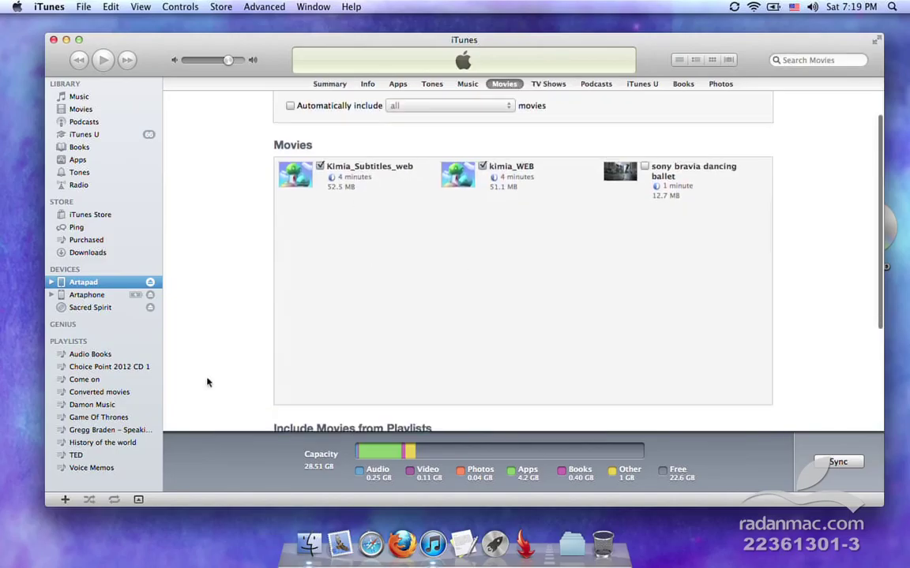
{"action": "scroll", "coordinate": [208, 381], "scroll_direction": "down", "scroll_amount": 5}
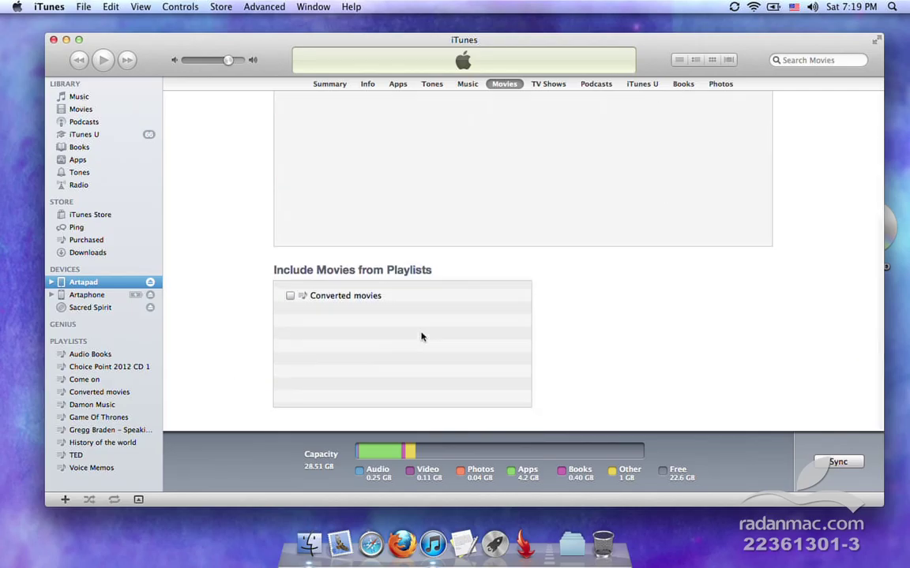
{"action": "scroll", "coordinate": [696, 320], "scroll_direction": "up", "scroll_amount": 3}
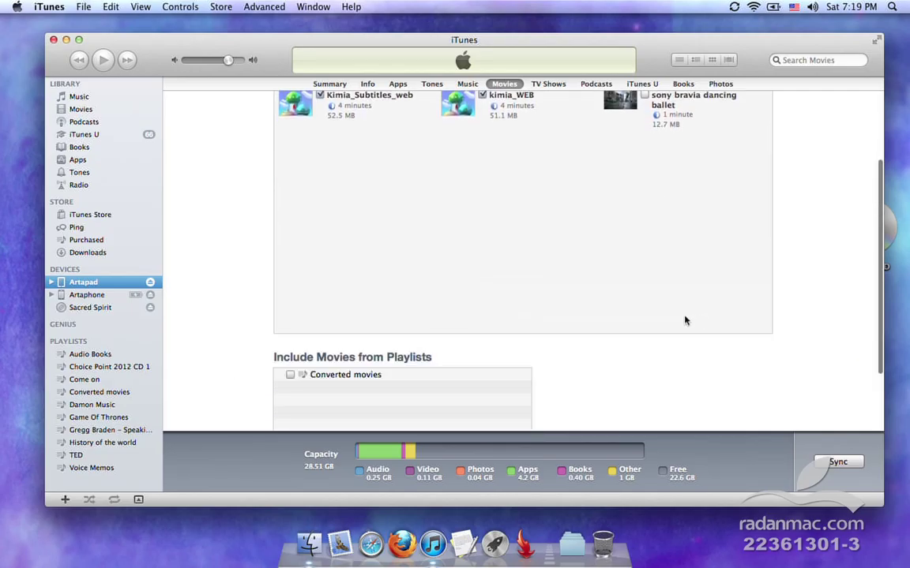
{"action": "scroll", "coordinate": [715, 248], "scroll_direction": "up", "scroll_amount": 4}
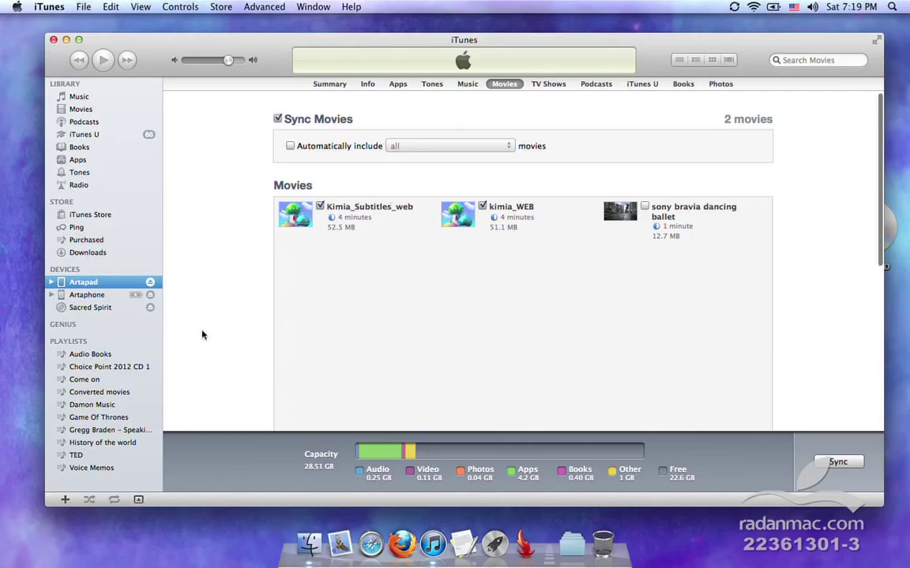
{"action": "scroll", "coordinate": [201, 335], "scroll_direction": "down", "scroll_amount": 6}
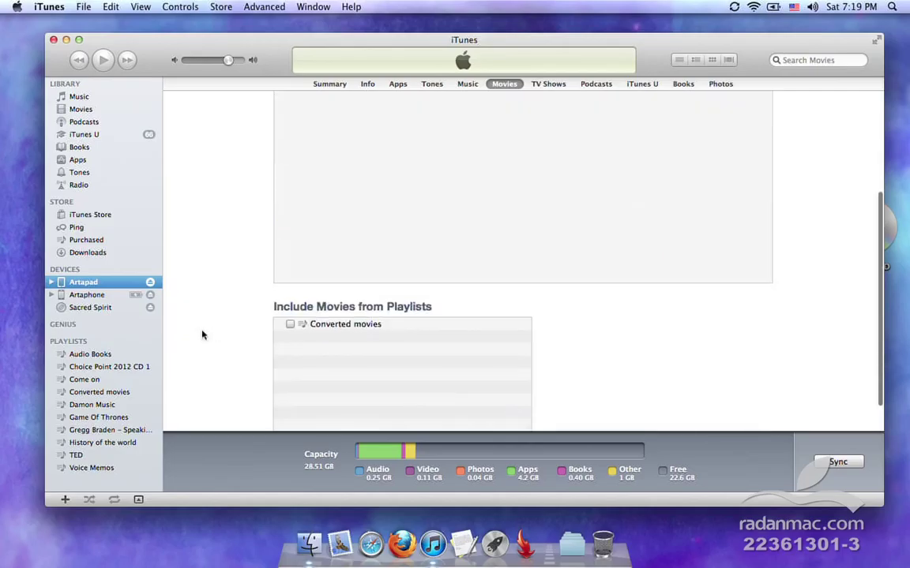
{"action": "left_click", "coordinate": [289, 324]}
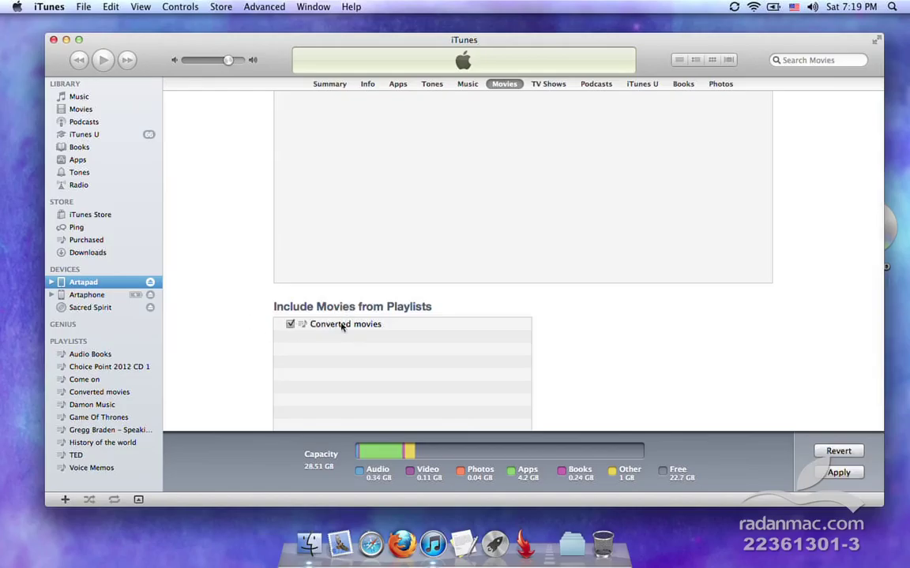
Exclude the movie Kimia_Subtitles_web from the iPad's individually synced movies and review the Converted movies playlist selection.
{"action": "left_click", "coordinate": [837, 472]}
{"action": "scroll", "coordinate": [686, 357], "scroll_direction": "up", "scroll_amount": 5}
{"action": "left_click", "coordinate": [319, 181]}
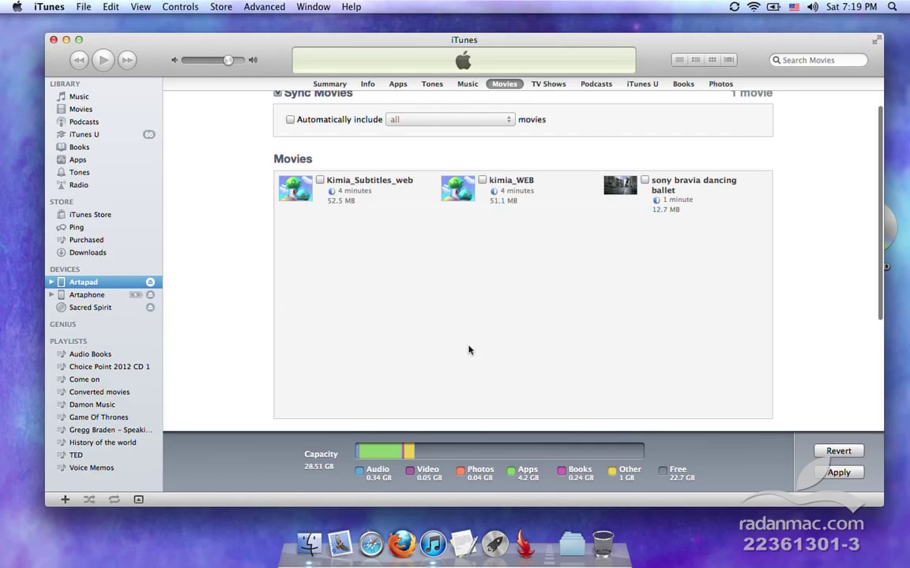
{"action": "scroll", "coordinate": [790, 369], "scroll_direction": "down", "scroll_amount": 5}
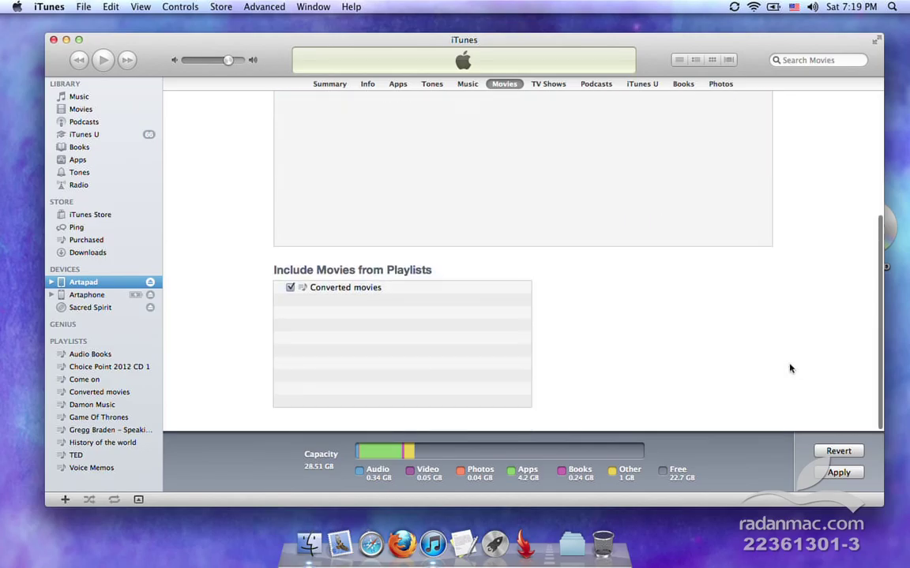
{"action": "scroll", "coordinate": [789, 377], "scroll_direction": "up", "scroll_amount": 5}
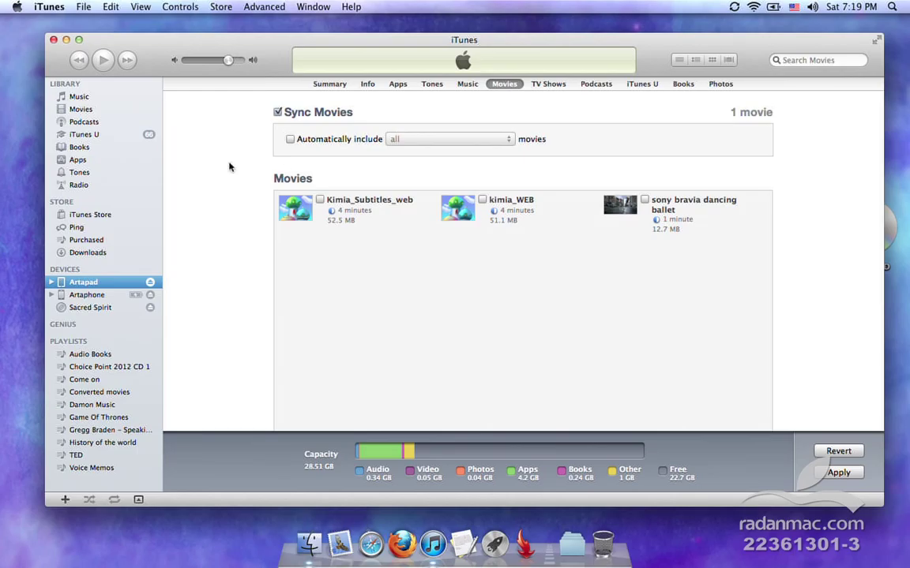
Switch to the Come on playlist and discard the pending sync changes for the iPad Artapad.
{"action": "left_click", "coordinate": [110, 378]}
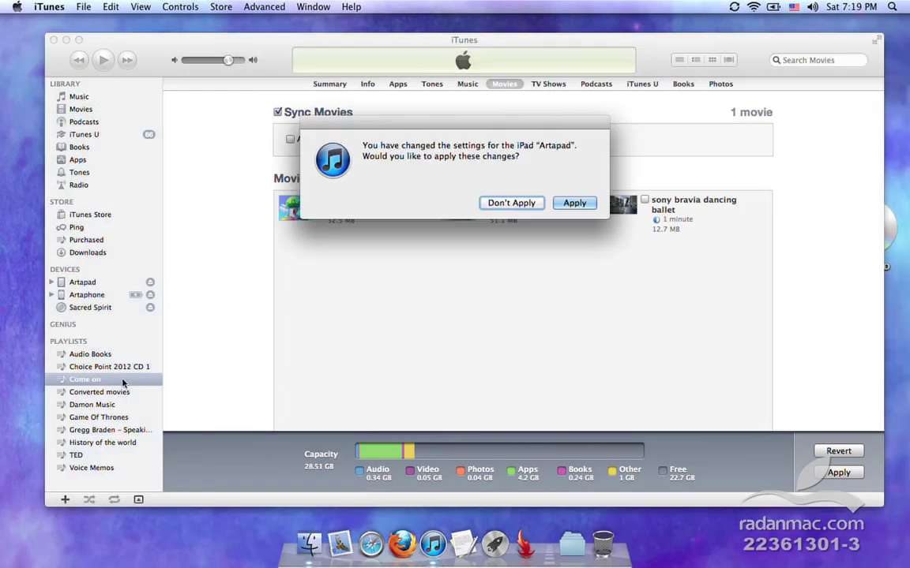
{"action": "left_click", "coordinate": [527, 204]}
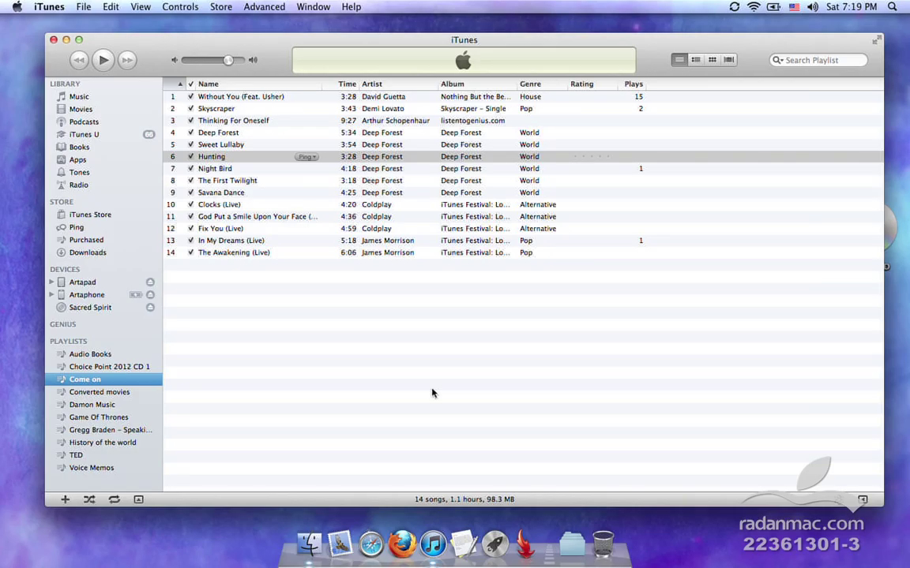
Open the general preferences and move their window aside so the song list stays visible.
{"action": "left_click", "coordinate": [44, 6]}
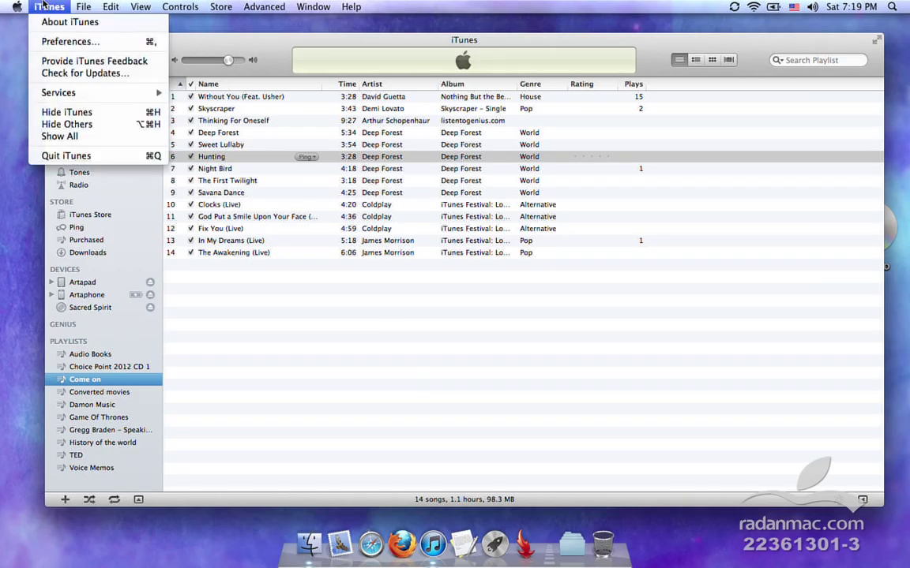
{"action": "left_click", "coordinate": [68, 44]}
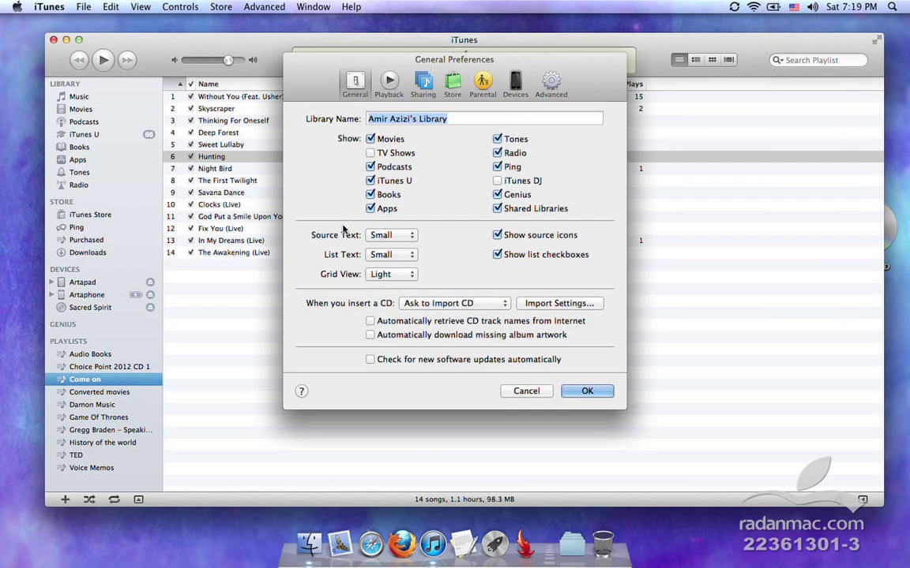
{"action": "left_click_drag", "start_coordinate": [573, 64], "coordinate": [798, 95]}
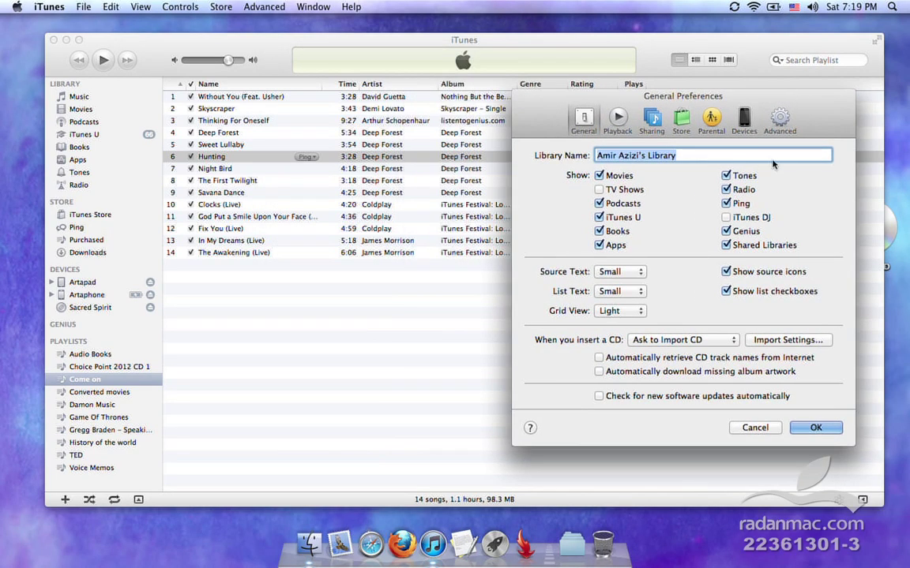
{"action": "left_click", "coordinate": [787, 340]}
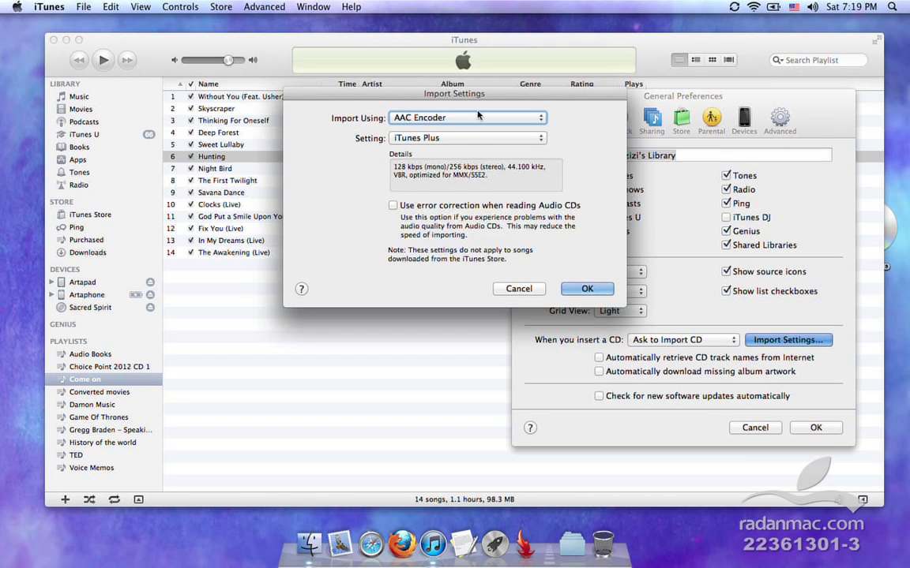
{"action": "left_click_drag", "start_coordinate": [457, 93], "coordinate": [562, 242]}
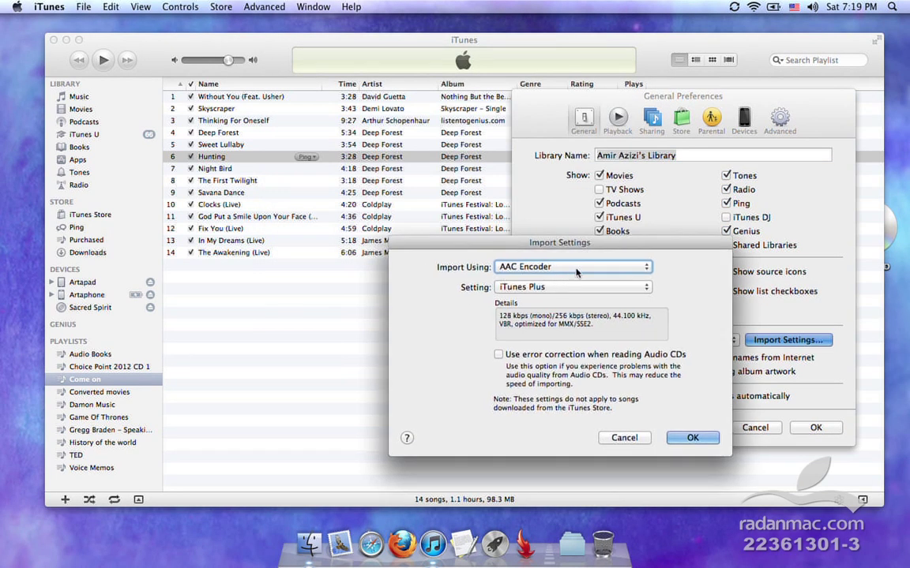
{"action": "left_click", "coordinate": [576, 269]}
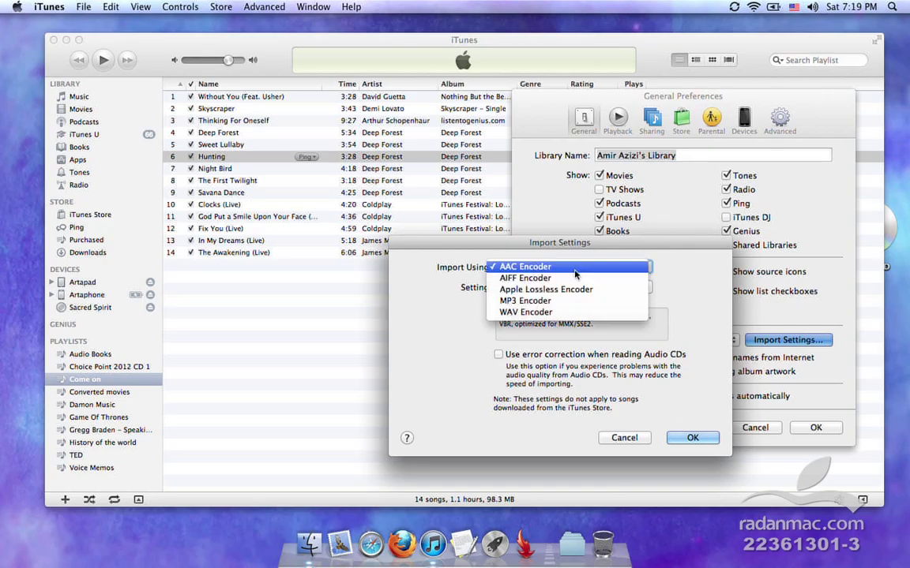
{"action": "left_click", "coordinate": [579, 278]}
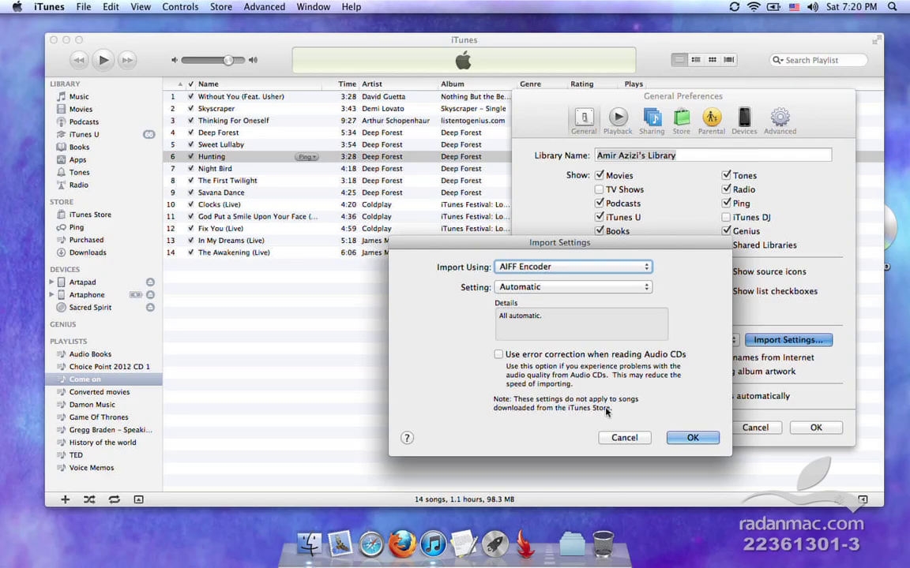
{"action": "left_click", "coordinate": [559, 270]}
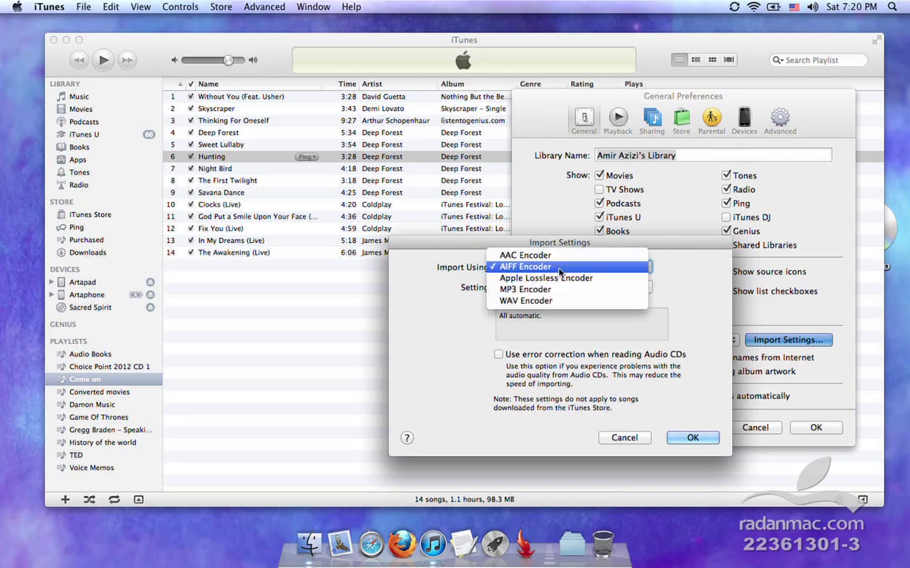
{"action": "left_click", "coordinate": [684, 285]}
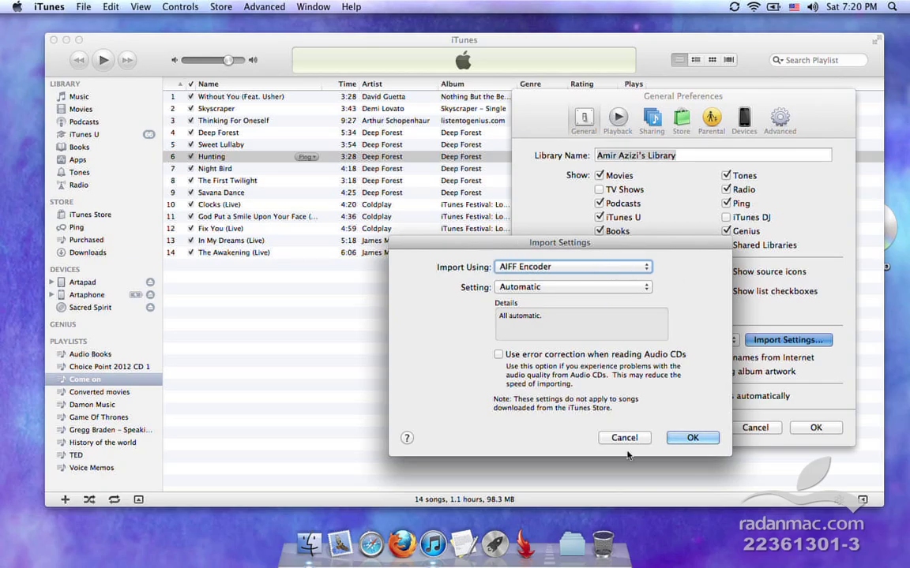
{"action": "key", "text": "Return"}
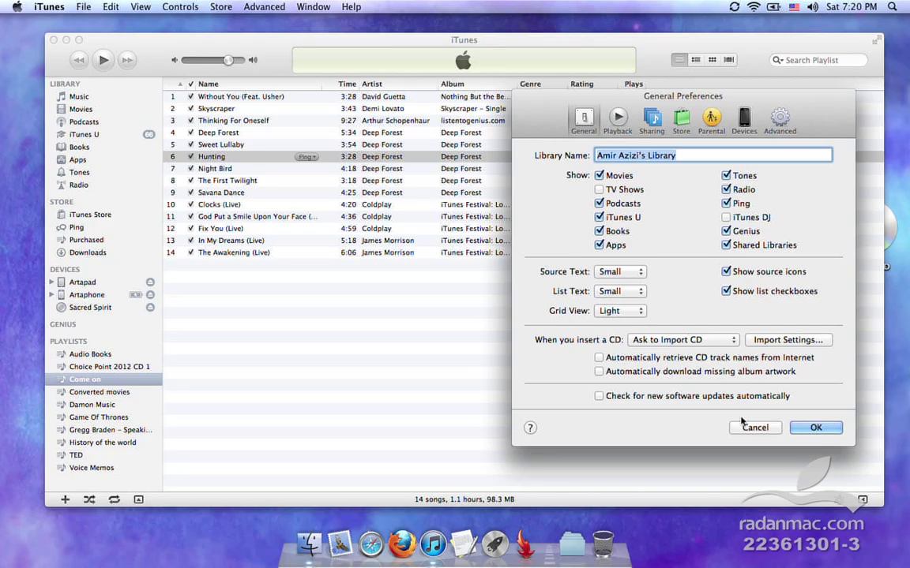
Set the import format to AIFF Encoder in the import settings and save the preferences.
{"action": "left_click", "coordinate": [791, 342]}
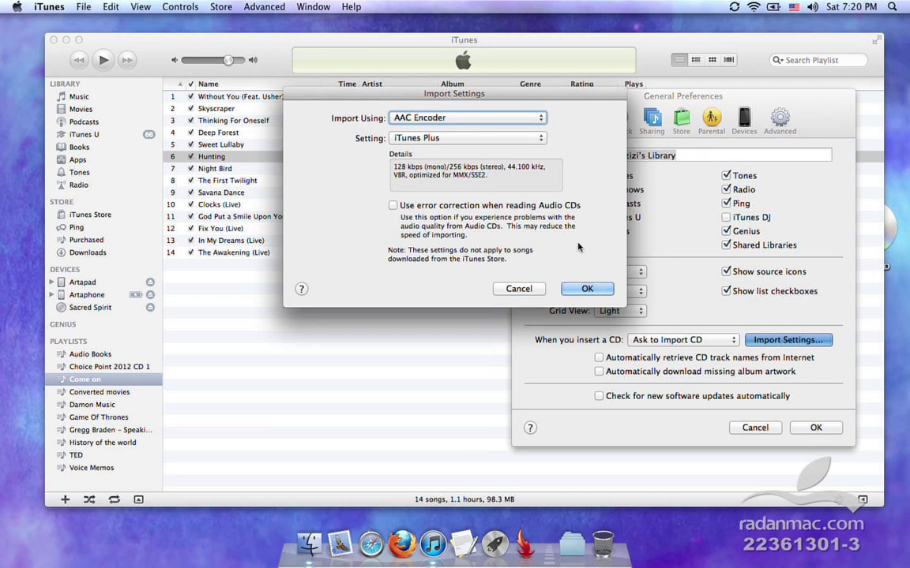
{"action": "left_click", "coordinate": [440, 118]}
{"action": "left_click", "coordinate": [467, 131]}
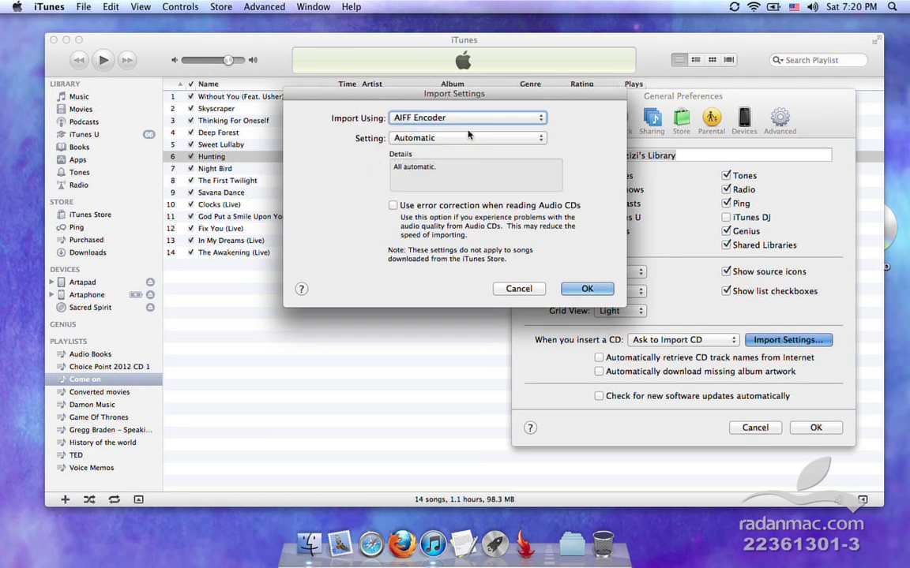
{"action": "left_click", "coordinate": [586, 289]}
{"action": "left_click", "coordinate": [815, 428]}
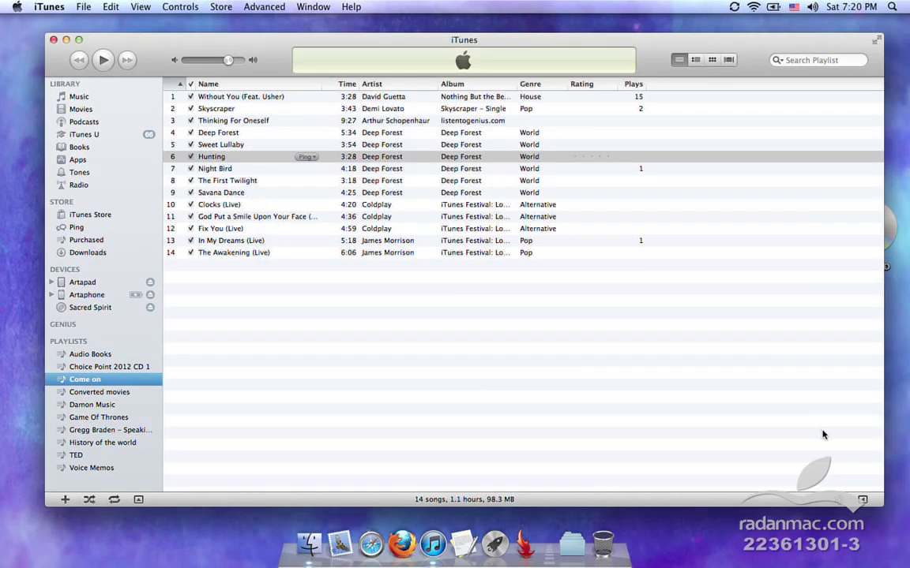
Select the six Deep Forest songs and check their AIFF conversion command without running it.
{"action": "left_click", "coordinate": [501, 134]}
{"action": "left_click", "coordinate": [462, 196], "text": "shift"}
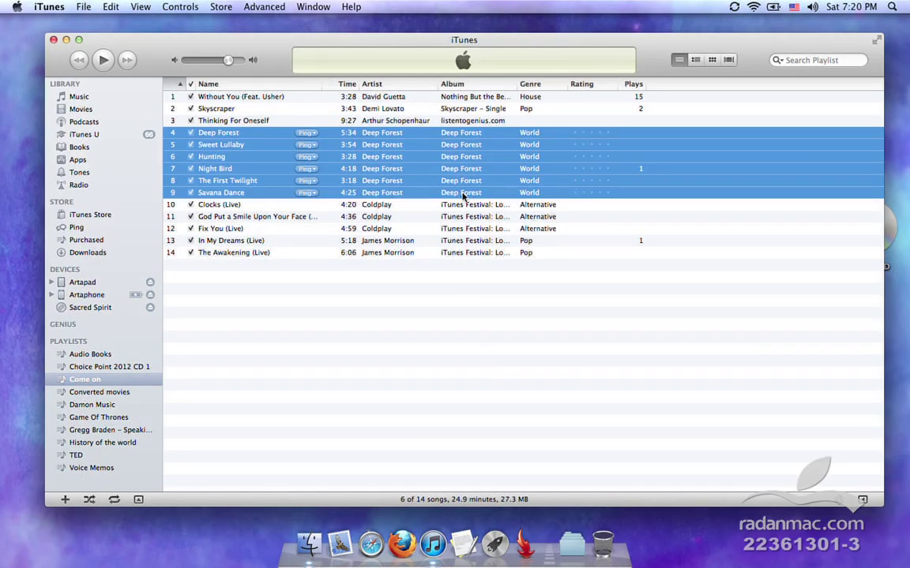
{"action": "right_click", "coordinate": [462, 195]}
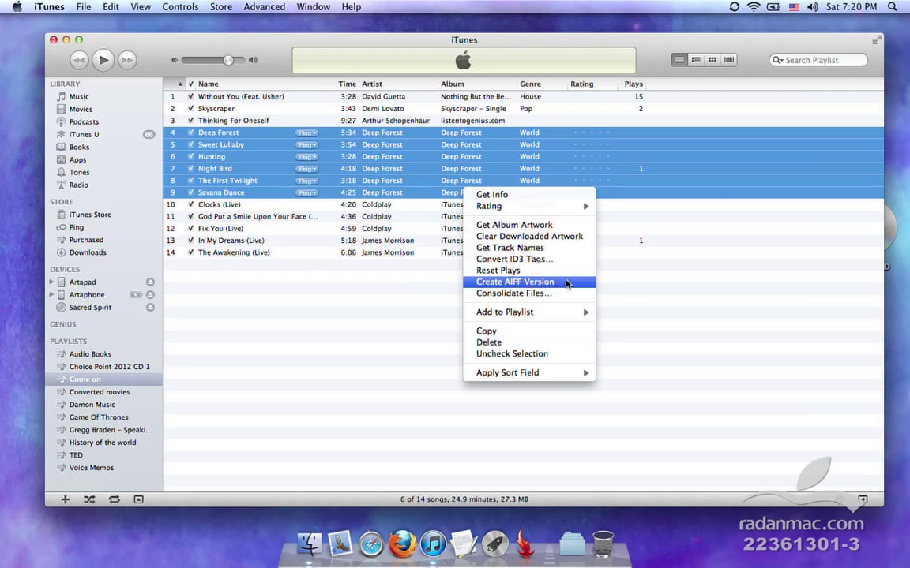
{"action": "left_click", "coordinate": [384, 320]}
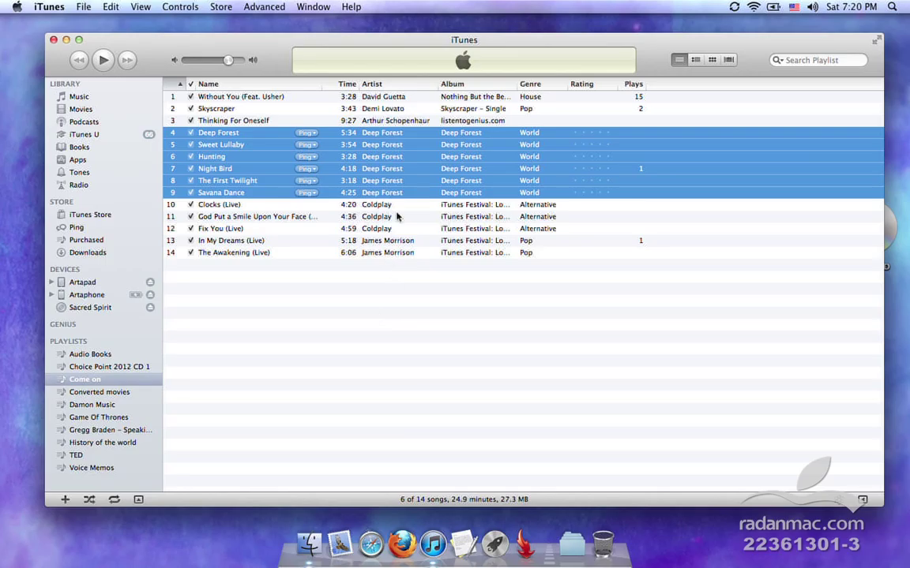
Select the five songs from Clocks (Live) to The Awakening (Live) and open the general preferences.
{"action": "left_click", "coordinate": [360, 192]}
{"action": "left_click", "coordinate": [353, 205]}
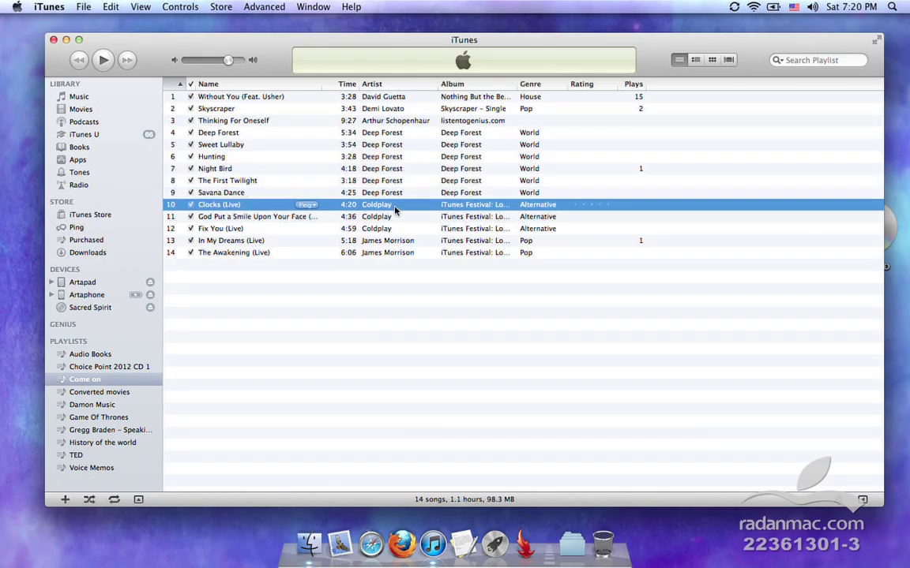
{"action": "left_click", "coordinate": [388, 252], "text": "shift"}
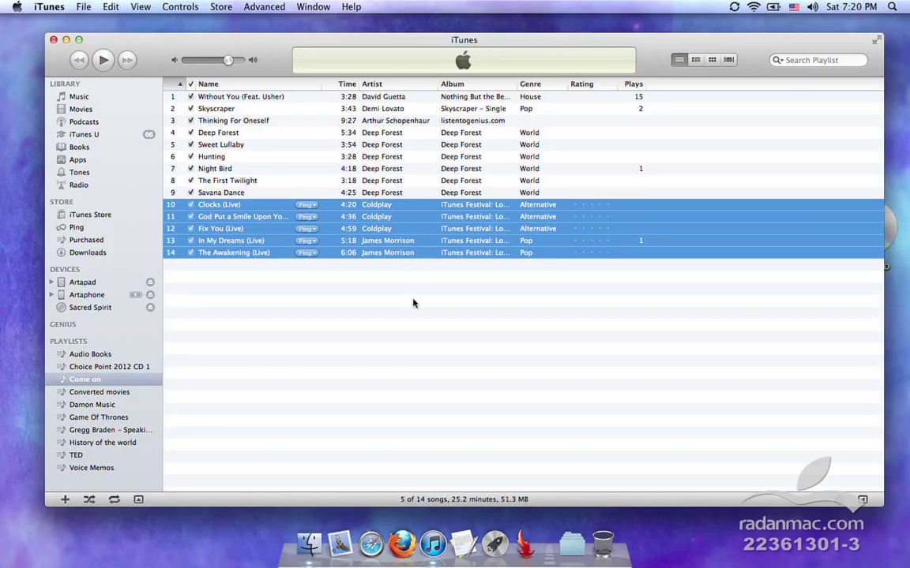
{"action": "key", "text": "super+comma"}
{"action": "left_click", "coordinate": [556, 304]}
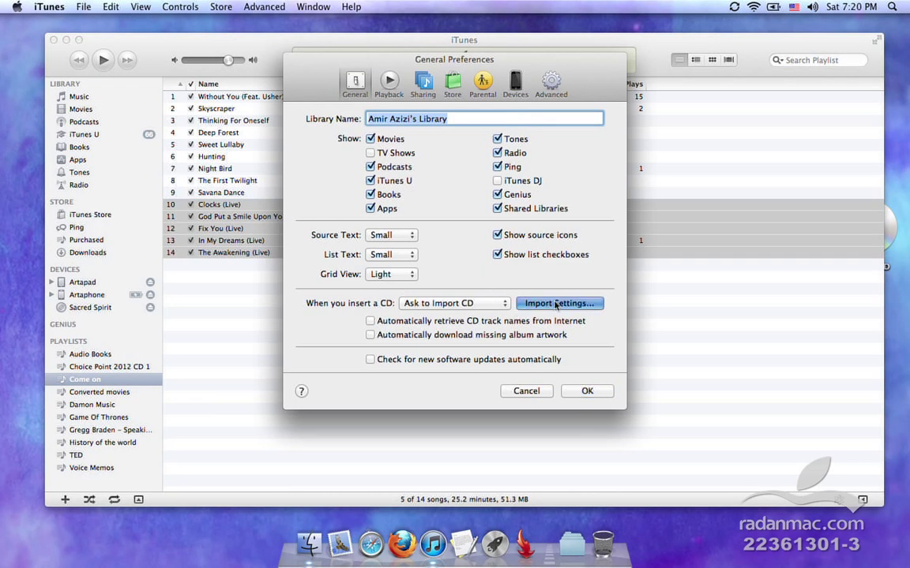
{"action": "left_click", "coordinate": [458, 118]}
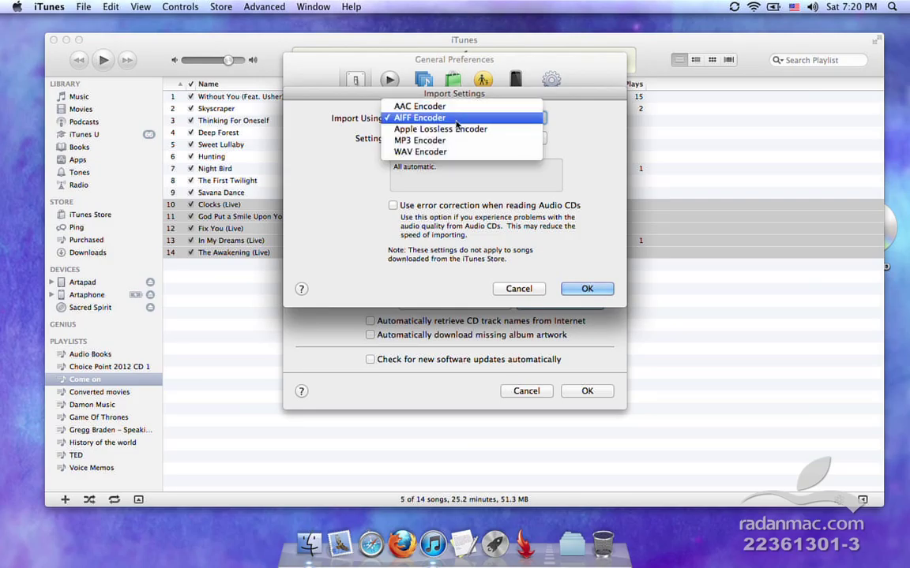
{"action": "left_click", "coordinate": [452, 148]}
{"action": "left_click", "coordinate": [402, 138]}
{"action": "left_click", "coordinate": [442, 148]}
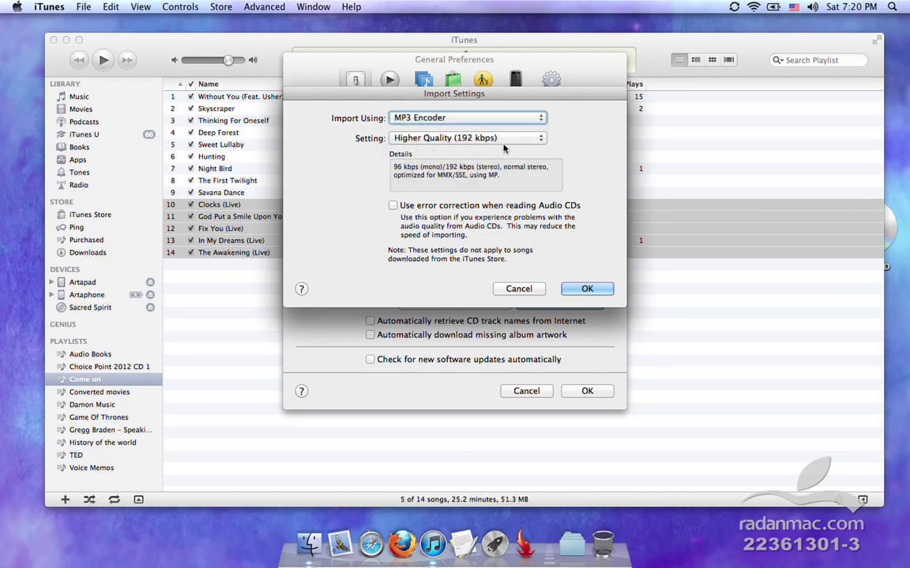
{"action": "left_click", "coordinate": [455, 136]}
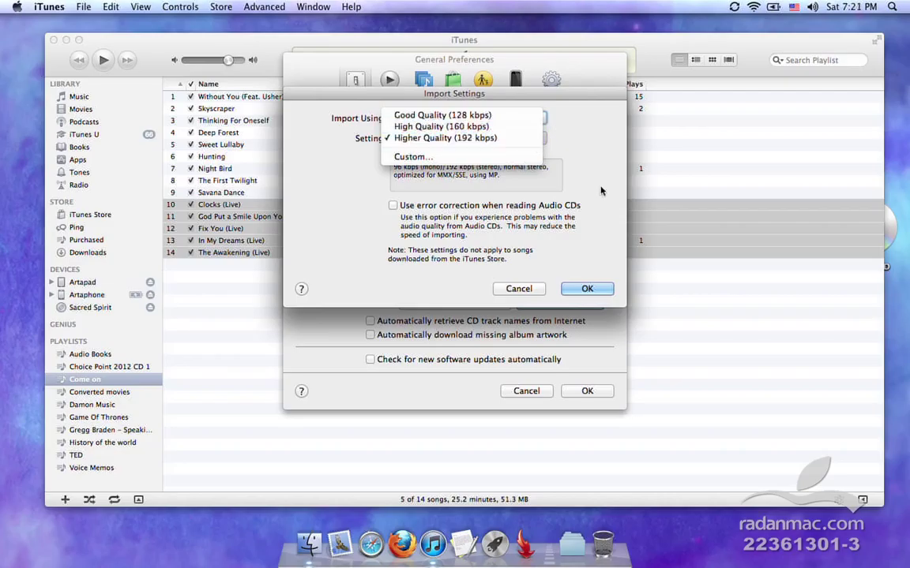
{"action": "left_click", "coordinate": [540, 169]}
{"action": "left_click", "coordinate": [519, 289]}
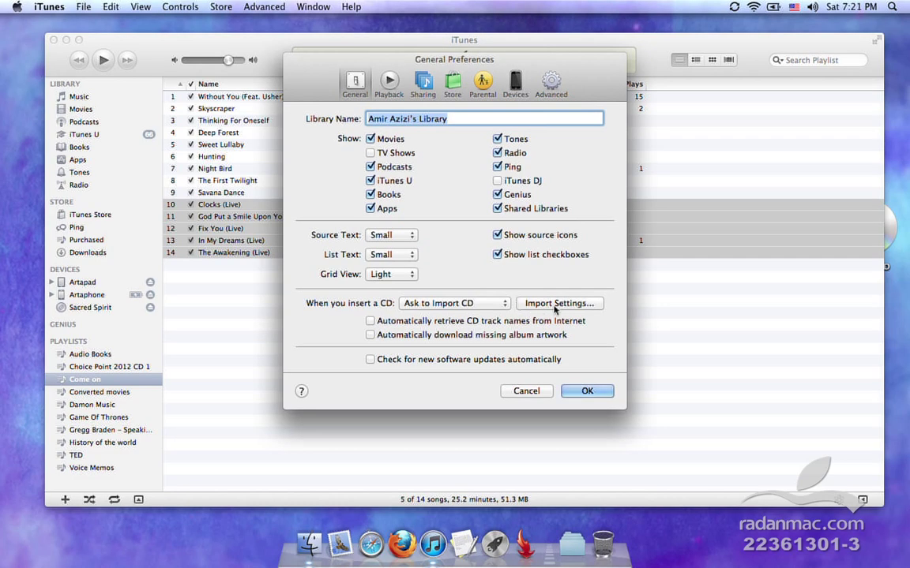
Set the import format to MP3 Encoder at Higher Quality (192 kbps) and save the preferences.
{"action": "left_click", "coordinate": [537, 308]}
{"action": "left_click", "coordinate": [441, 116]}
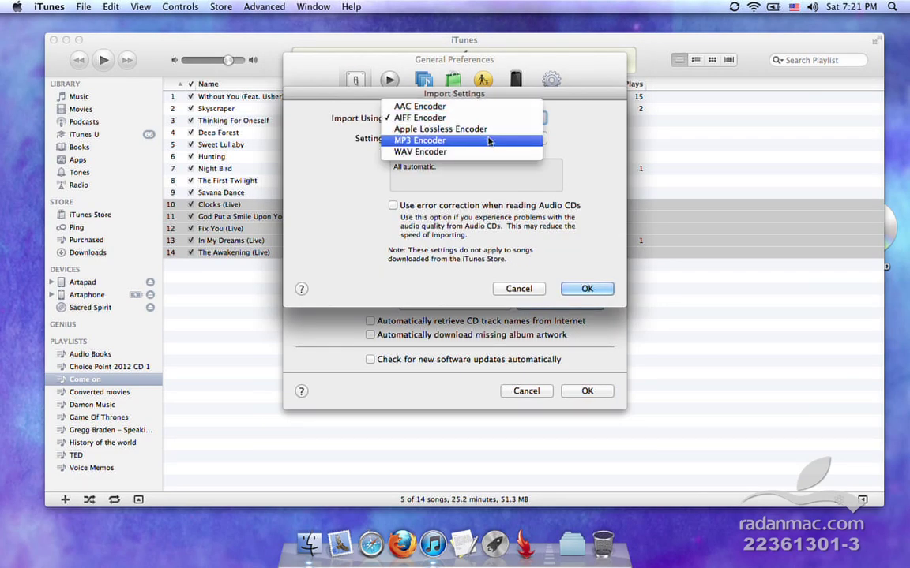
{"action": "left_click", "coordinate": [488, 140]}
{"action": "left_click", "coordinate": [505, 138]}
{"action": "left_click", "coordinate": [528, 257]}
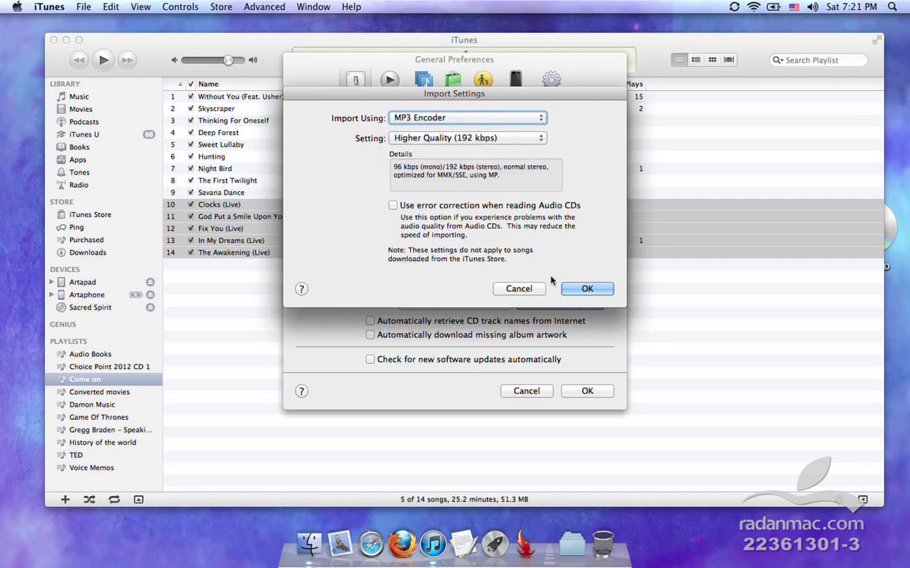
{"action": "key", "text": "Return"}
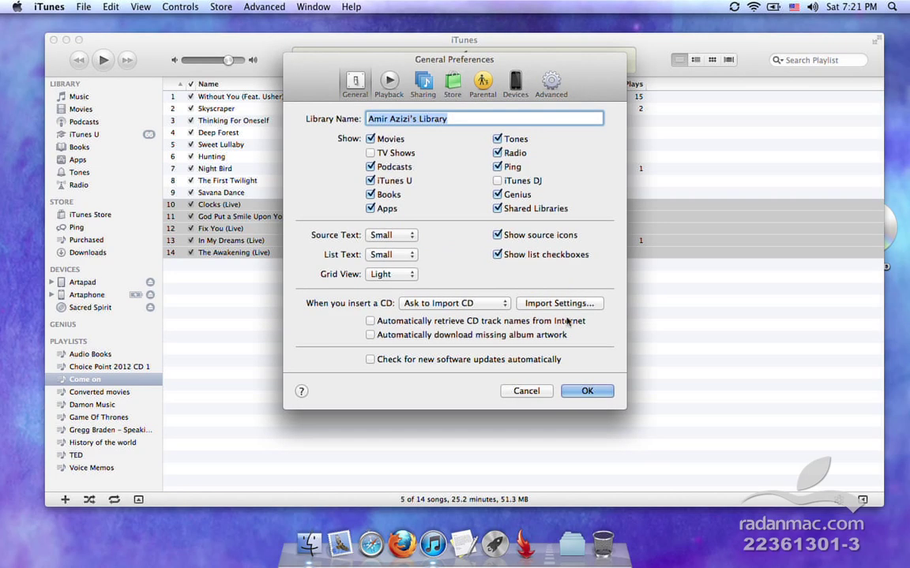
{"action": "left_click", "coordinate": [587, 391]}
Check the MP3 conversion command for the selected live songs without running it, and clear the selection.
{"action": "right_click", "coordinate": [400, 227]}
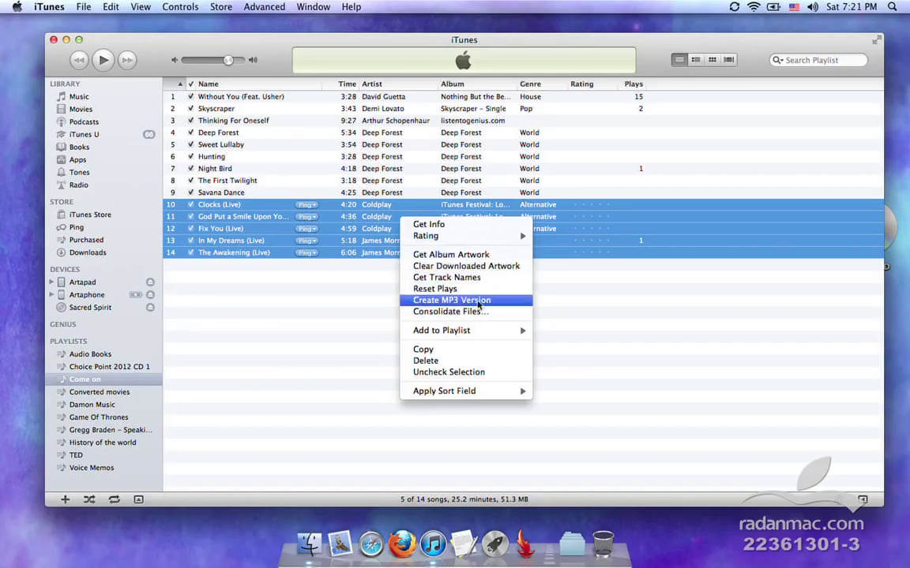
{"action": "left_click", "coordinate": [613, 300]}
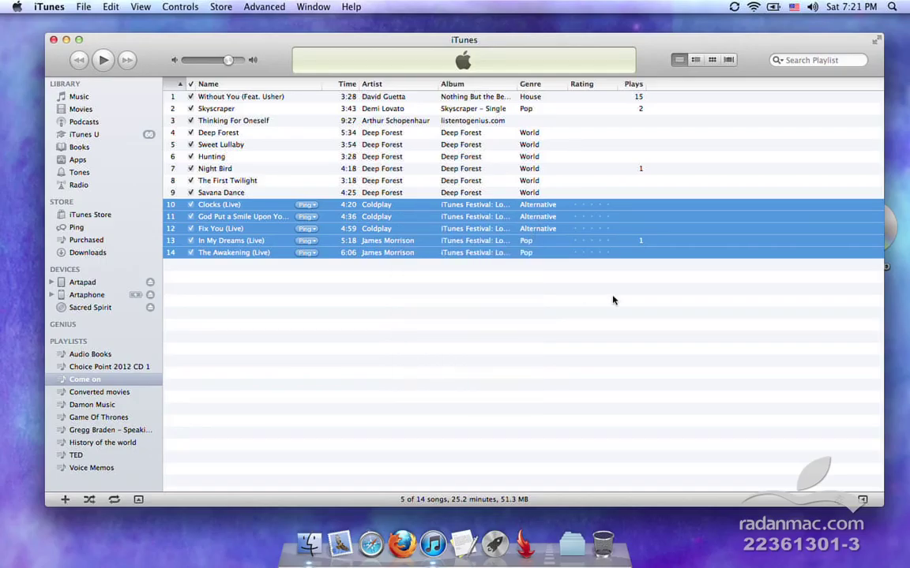
{"action": "left_click", "coordinate": [613, 300]}
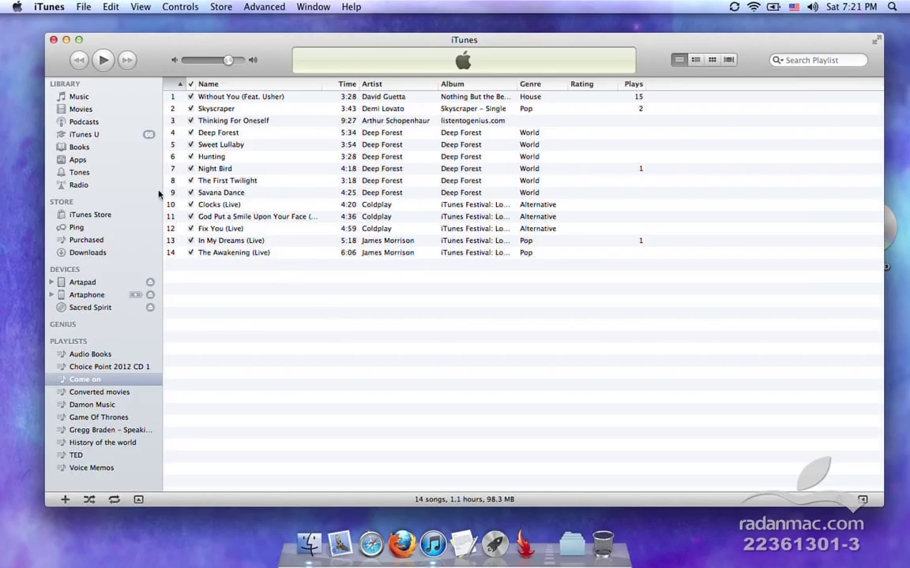
Show the Movies library with no movie selected.
{"action": "left_click", "coordinate": [114, 110]}
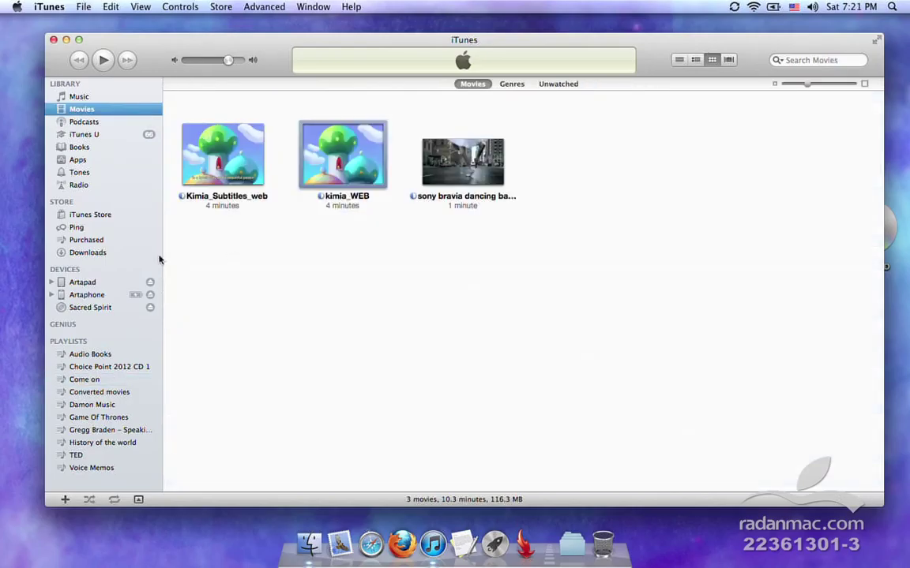
{"action": "left_click", "coordinate": [278, 302]}
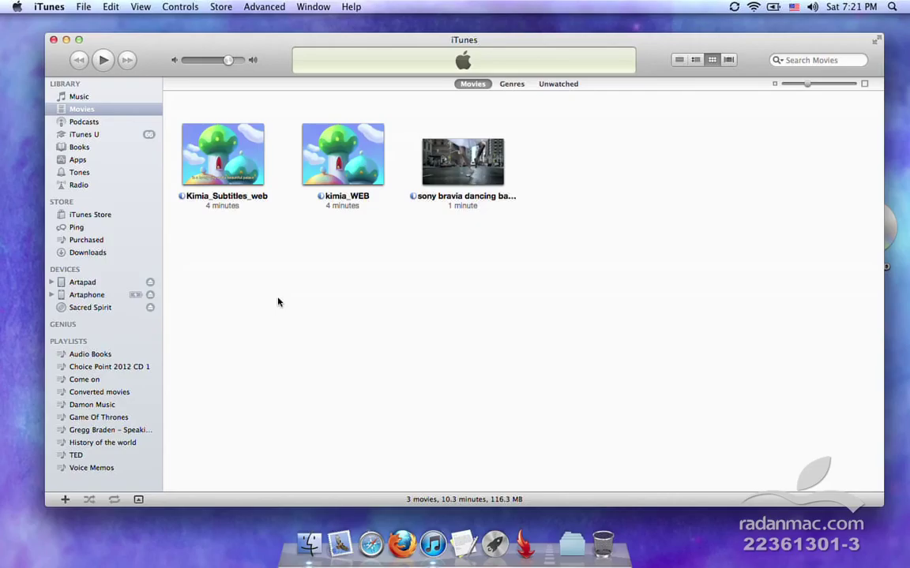